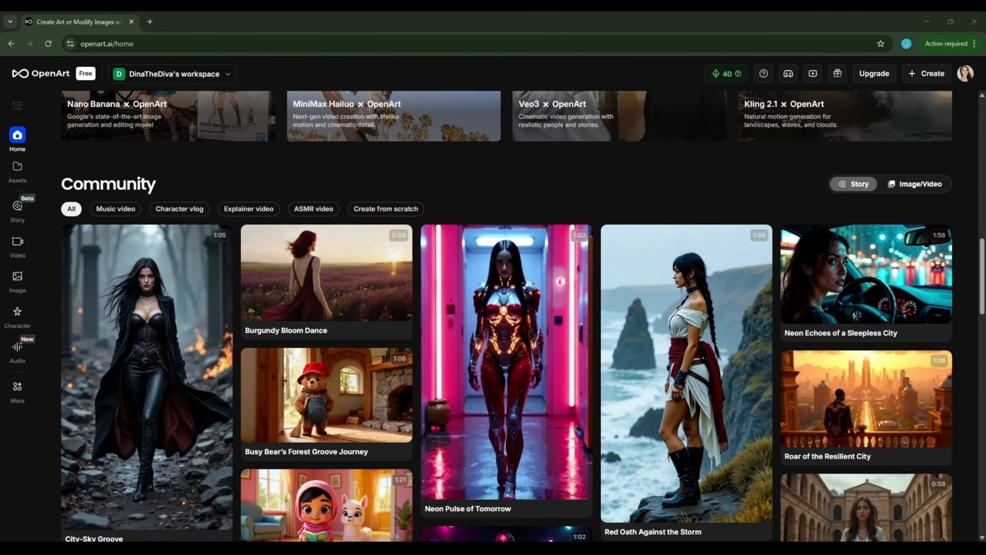
# Scroll back to the top of the OpenArt home page
pyautogui.scroll(10, 522, 316)
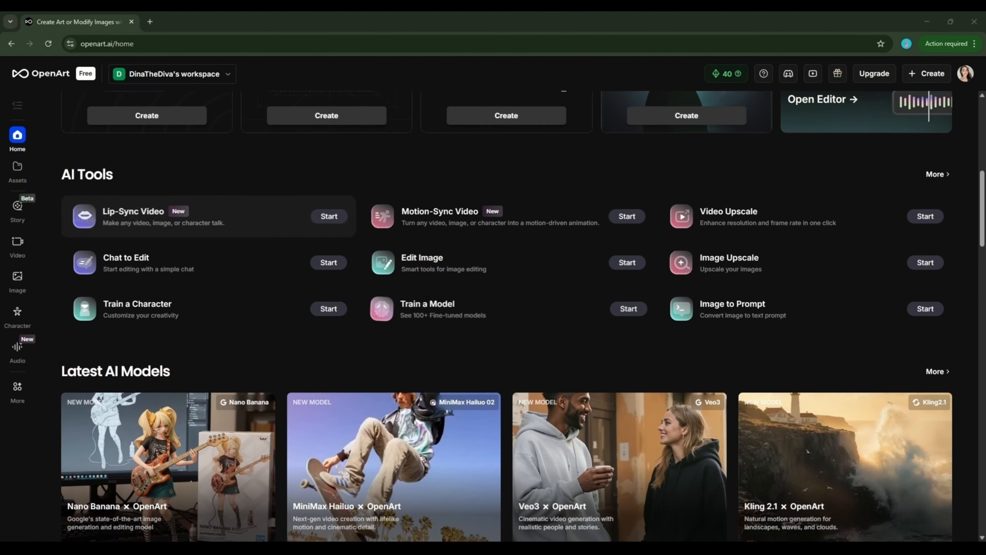
pyautogui.scroll(8, 522, 316)
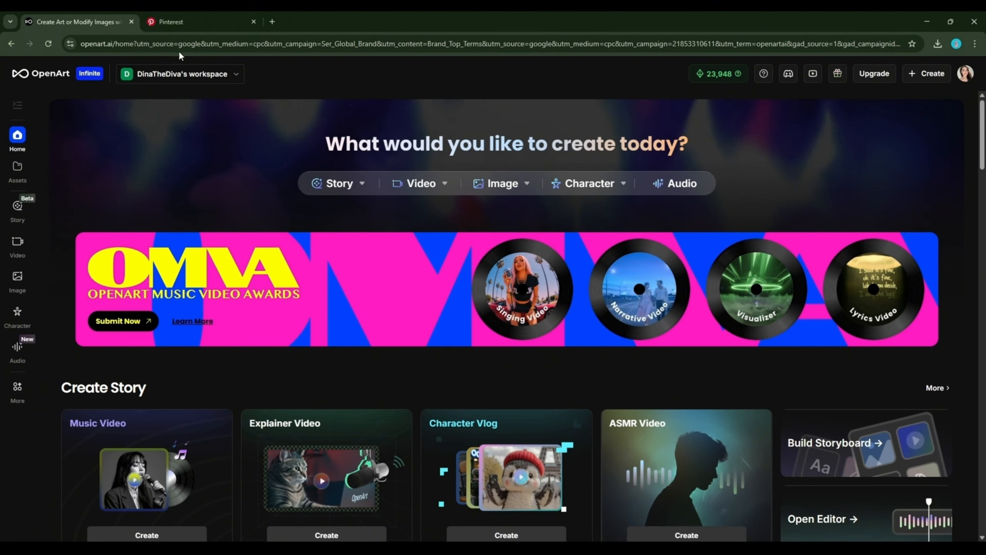
# Switch to the Pinterest tab and browse the Explore categories and What's new feed
pyautogui.click(194, 22)
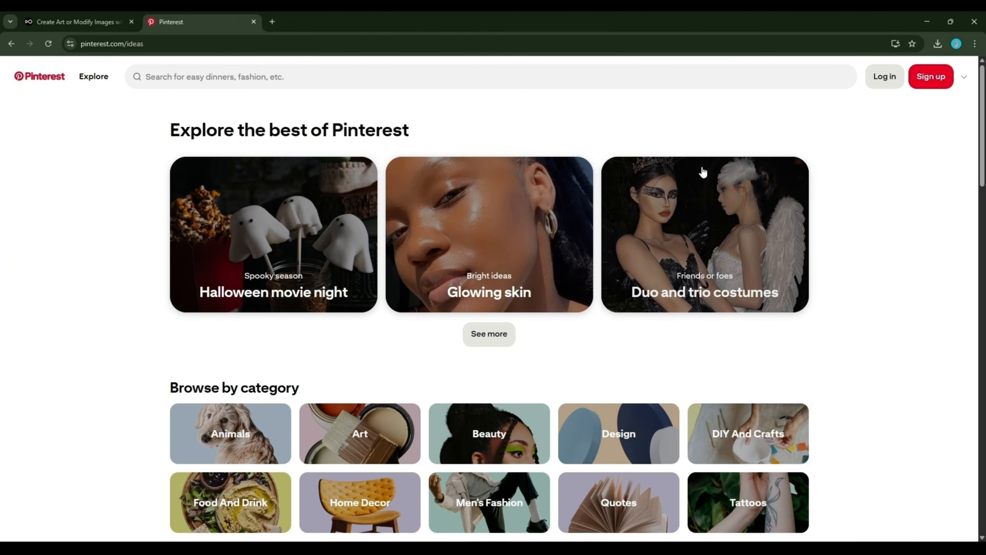
pyautogui.scroll(-2, 848, 229)
pyautogui.scroll(-10, 846, 238)
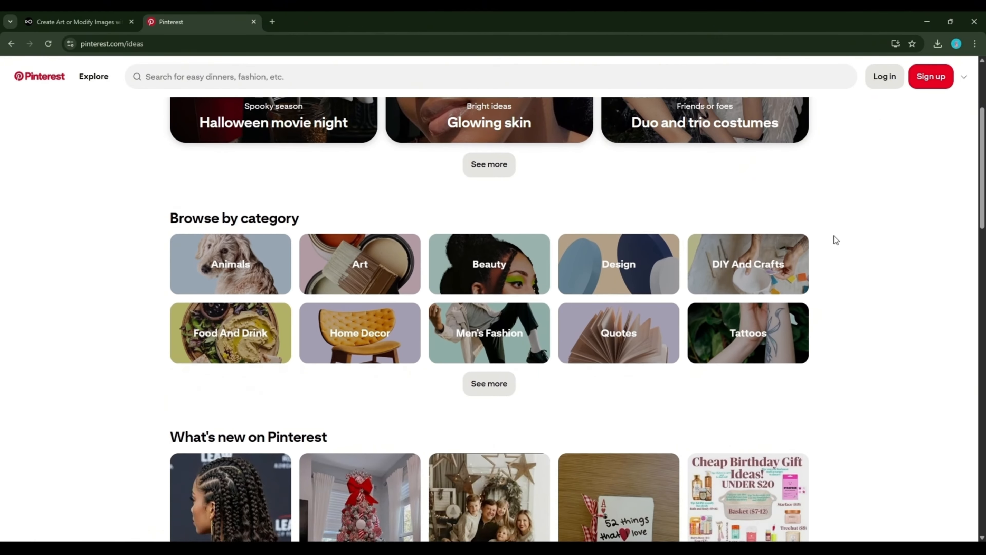
pyautogui.scroll(-8, 836, 237)
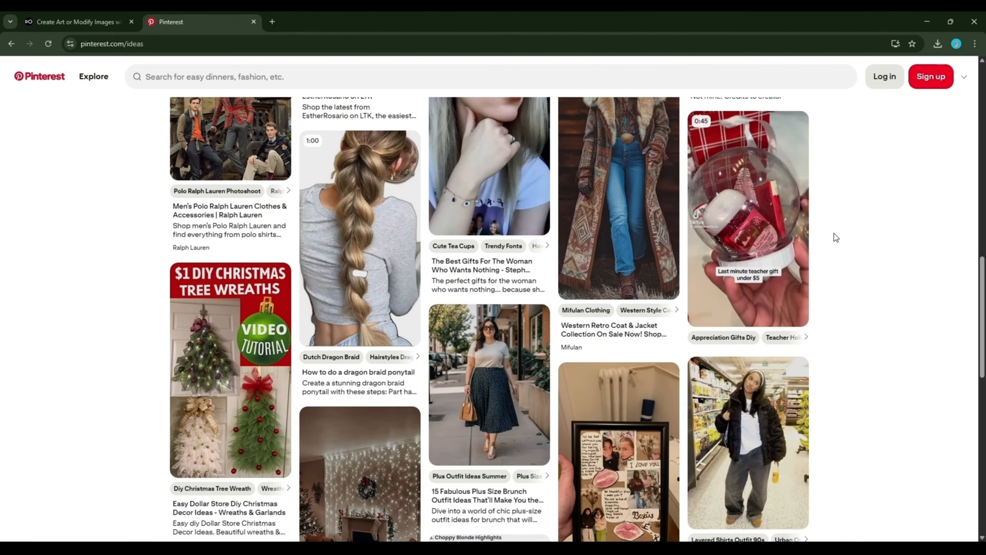
pyautogui.scroll(-5, 834, 230)
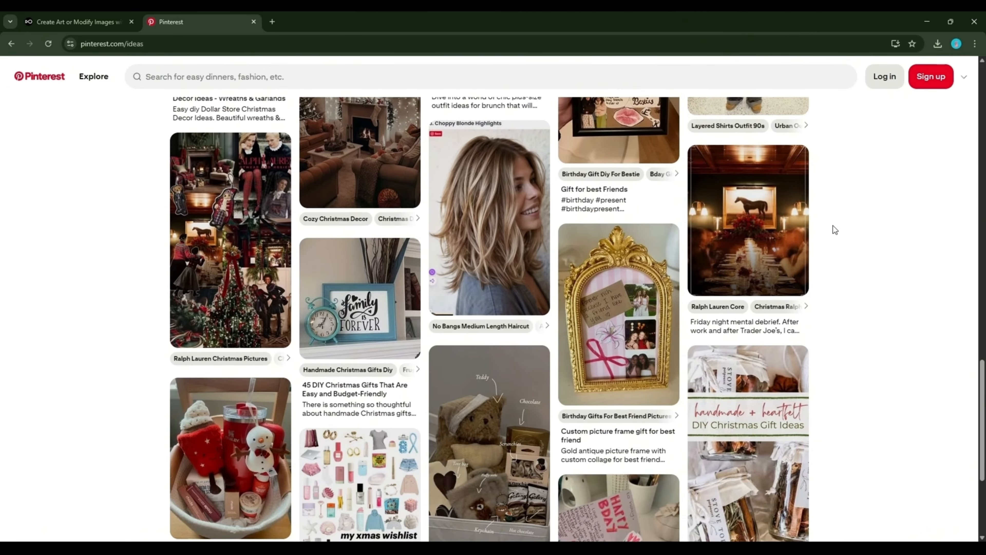
pyautogui.scroll(-5, 833, 225)
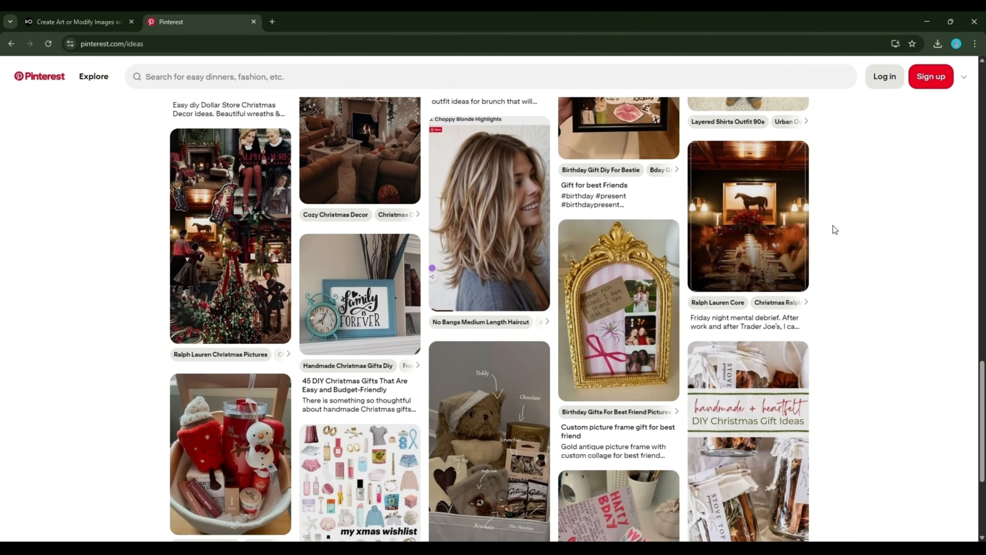
pyautogui.scroll(4, 833, 225)
pyautogui.scroll(2, 833, 225)
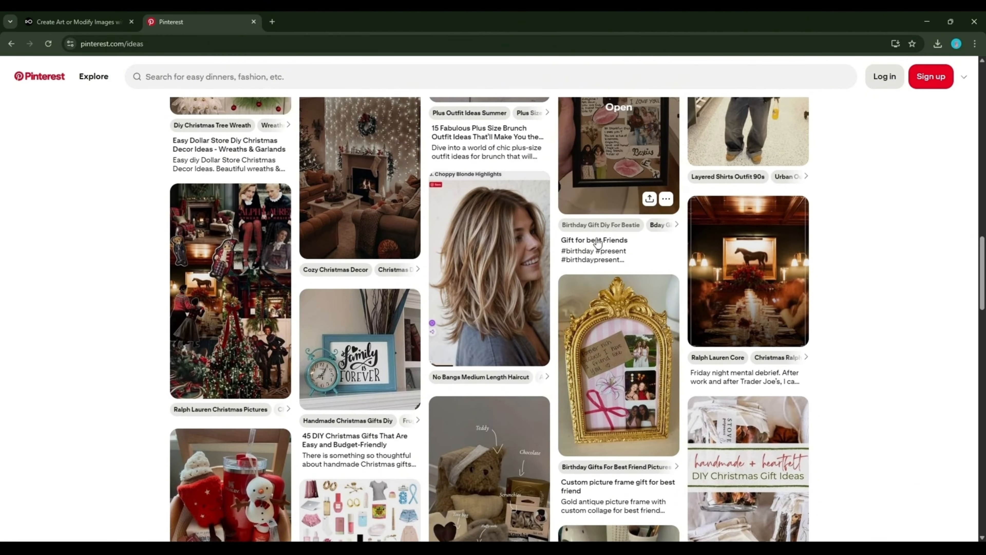
pyautogui.scroll(4, 557, 273)
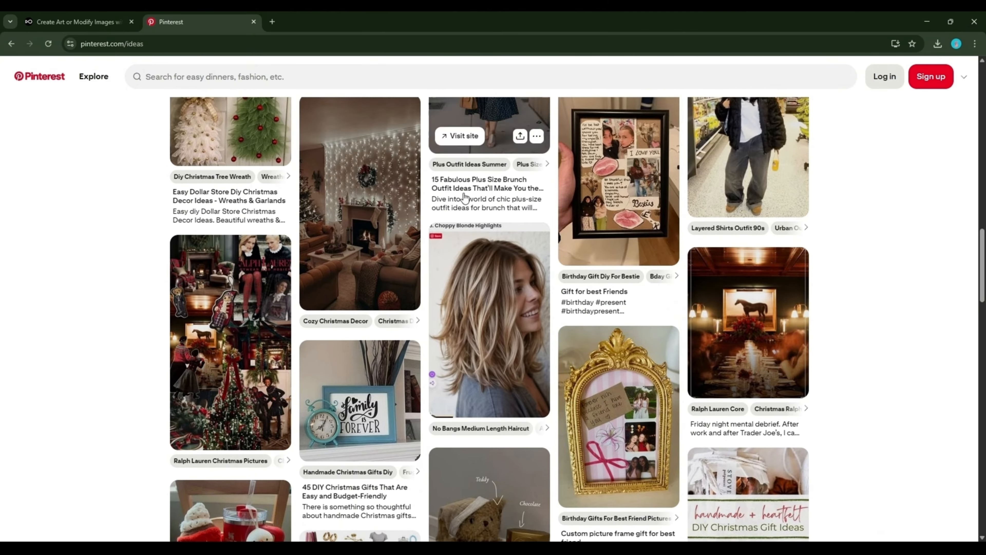
pyautogui.scroll(10, 381, 241)
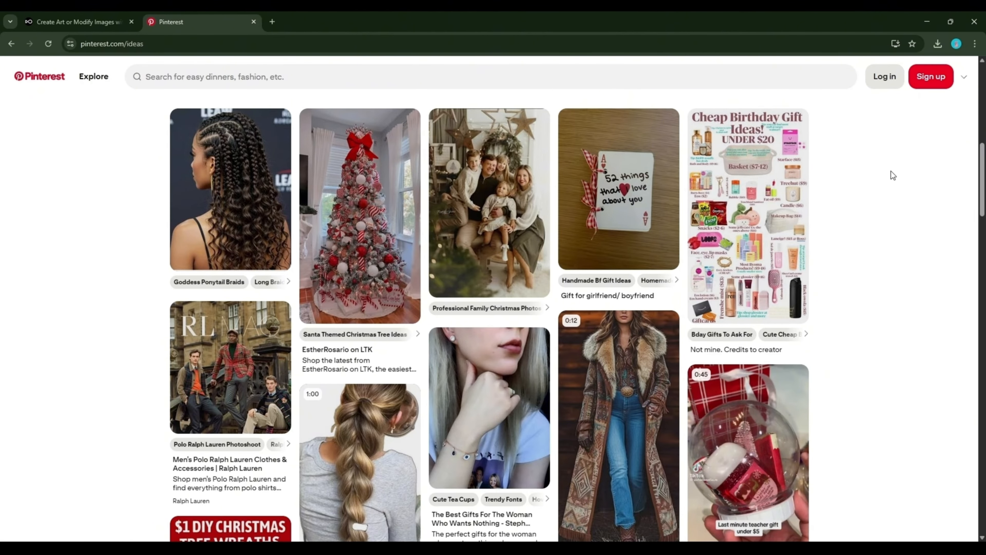
pyautogui.scroll(6, 871, 188)
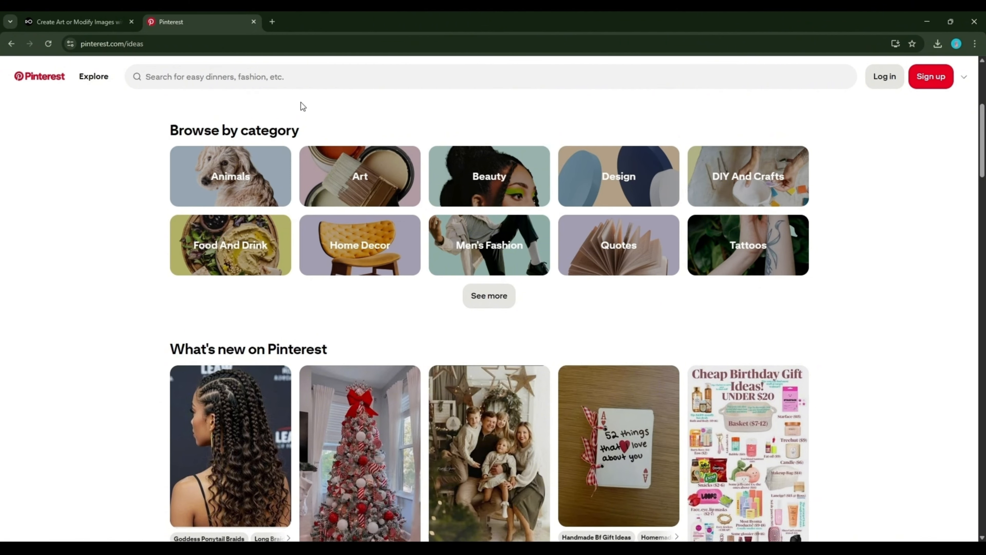
# Search Pinterest for 'arab woman studio portrait, natural light'
pyautogui.click(248, 80)
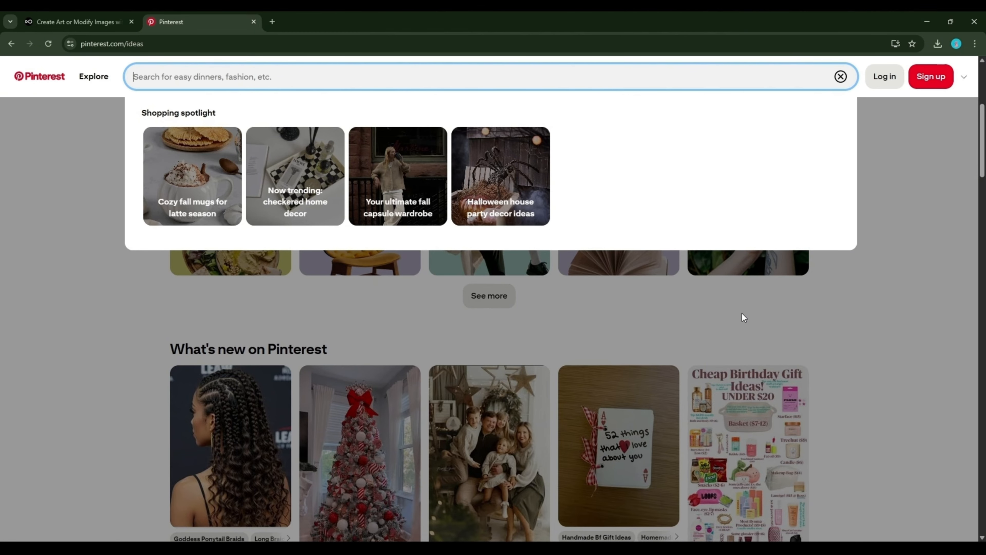
pyautogui.write('arab woma')
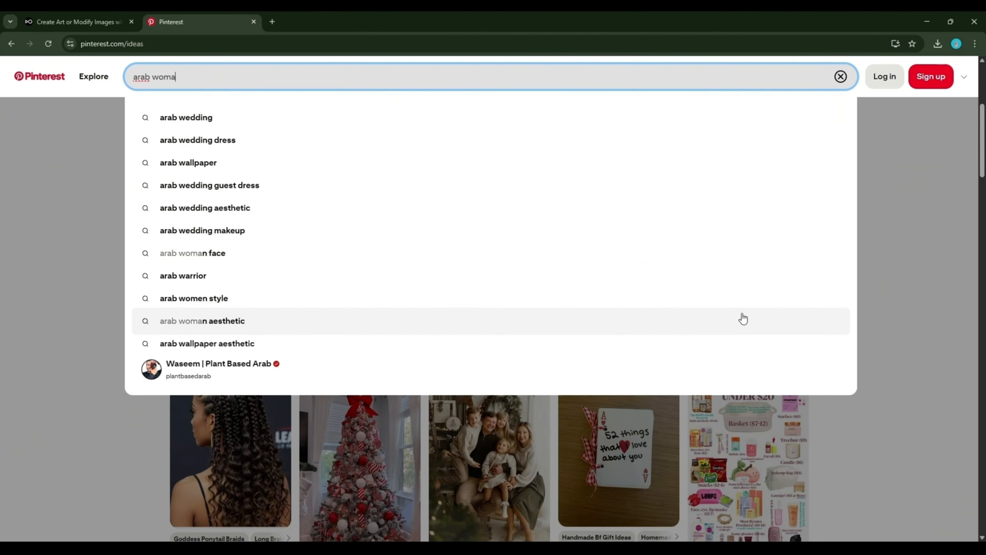
pyautogui.write('n studio portrait, natural light')
pyautogui.press('Return')
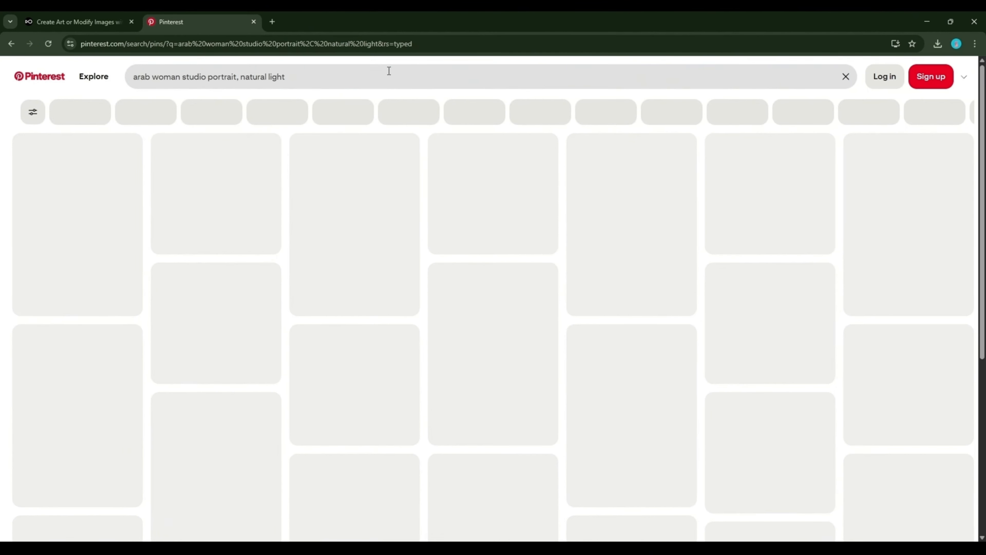
# Open the dark-haired woman's portrait pin from the results, then return to OpenArt
pyautogui.scroll(-5, 493, 256)
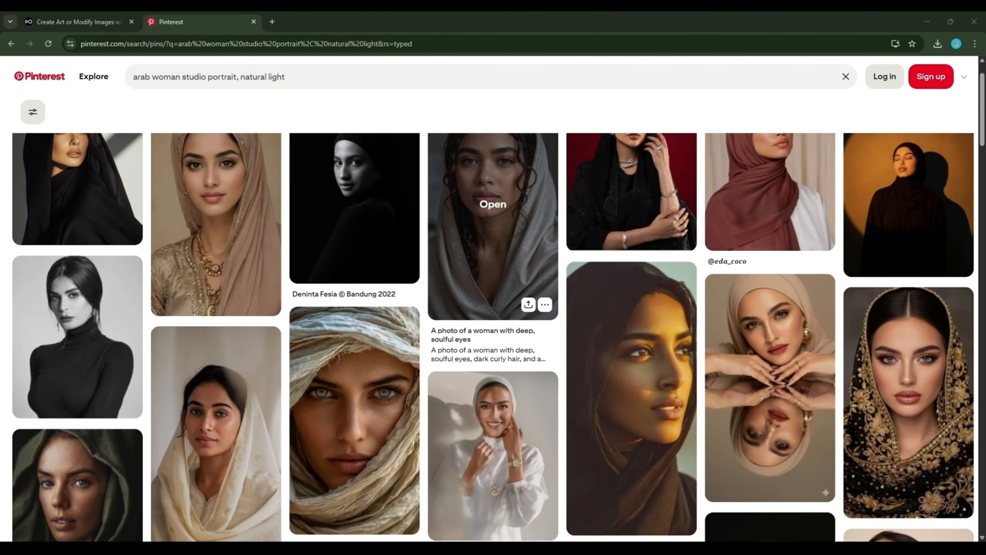
pyautogui.scroll(-14, 632, 234)
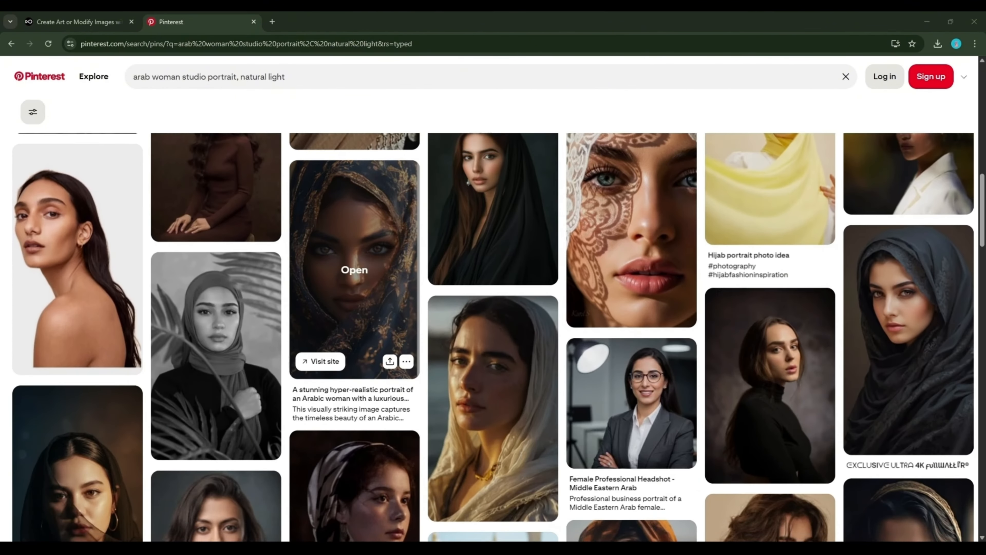
pyautogui.scroll(-10, 631, 233)
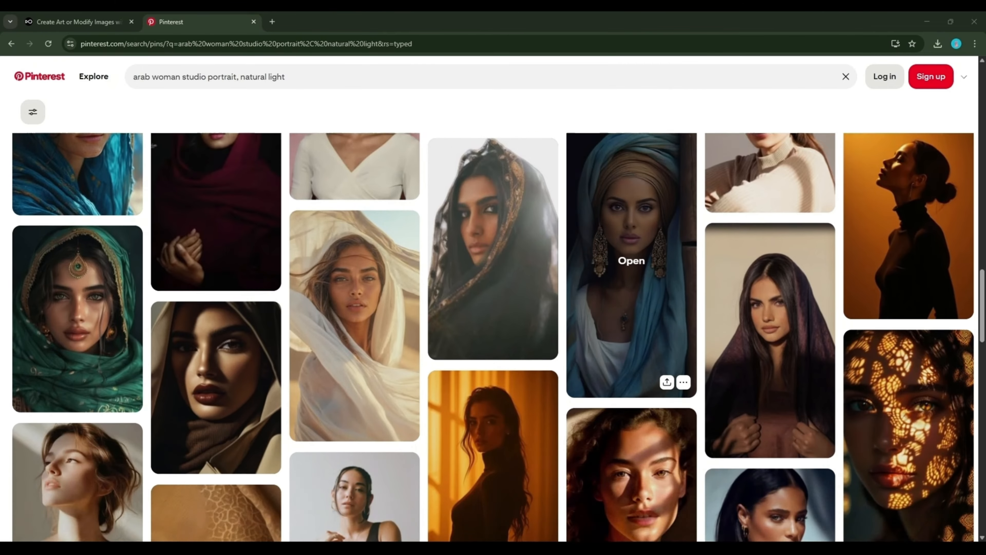
pyautogui.scroll(-9, 631, 233)
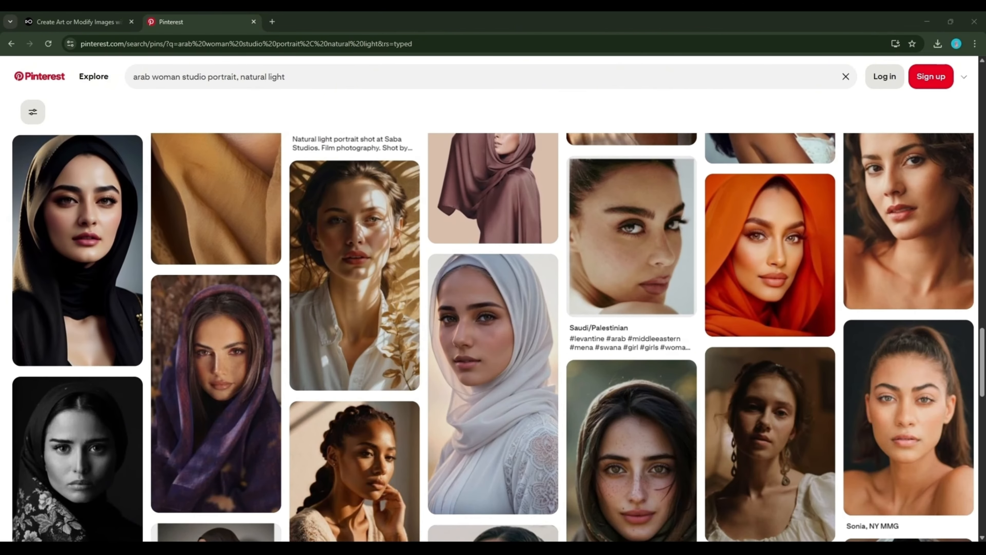
pyautogui.scroll(-3, 493, 338)
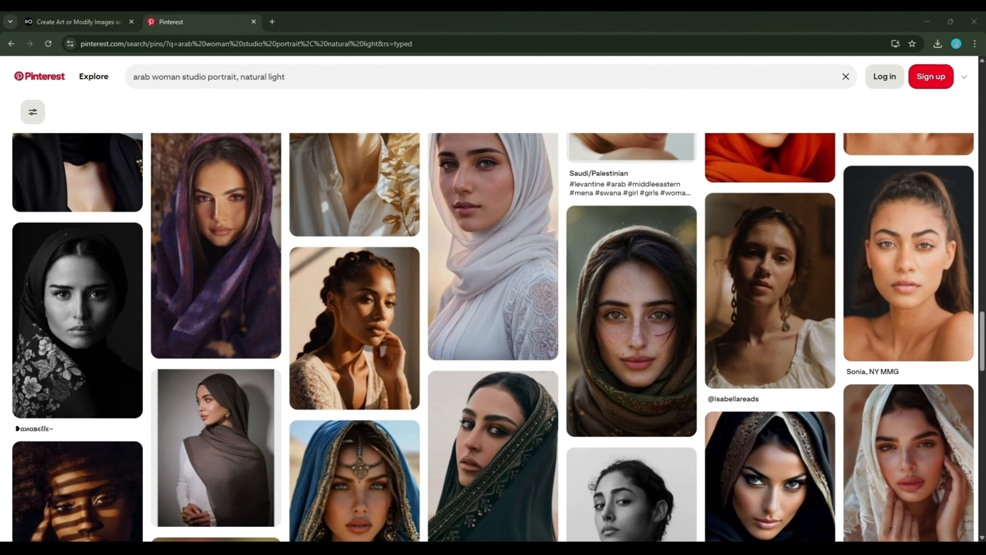
pyautogui.scroll(-2, 770, 213)
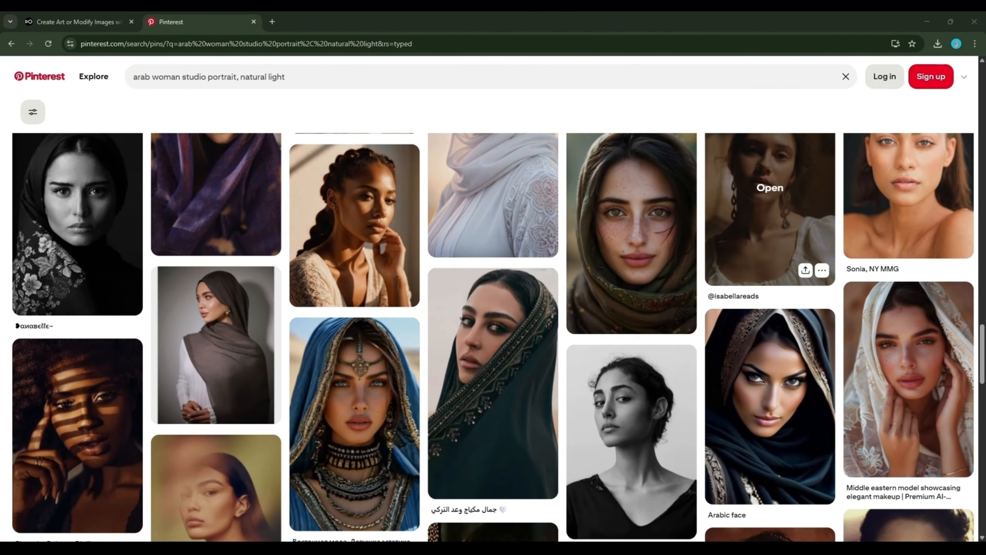
pyautogui.scroll(-3, 770, 233)
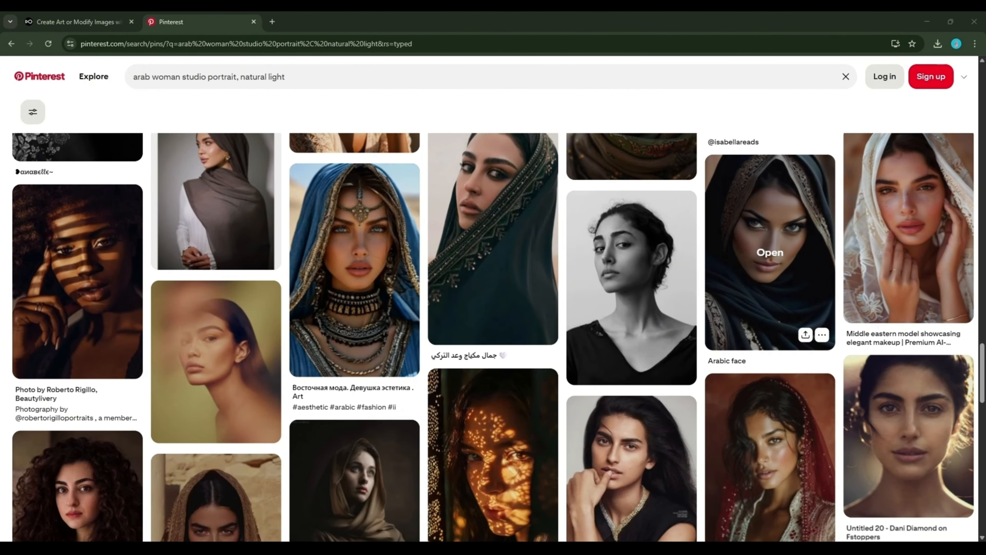
pyautogui.scroll(-3, 770, 253)
pyautogui.click(729, 312)
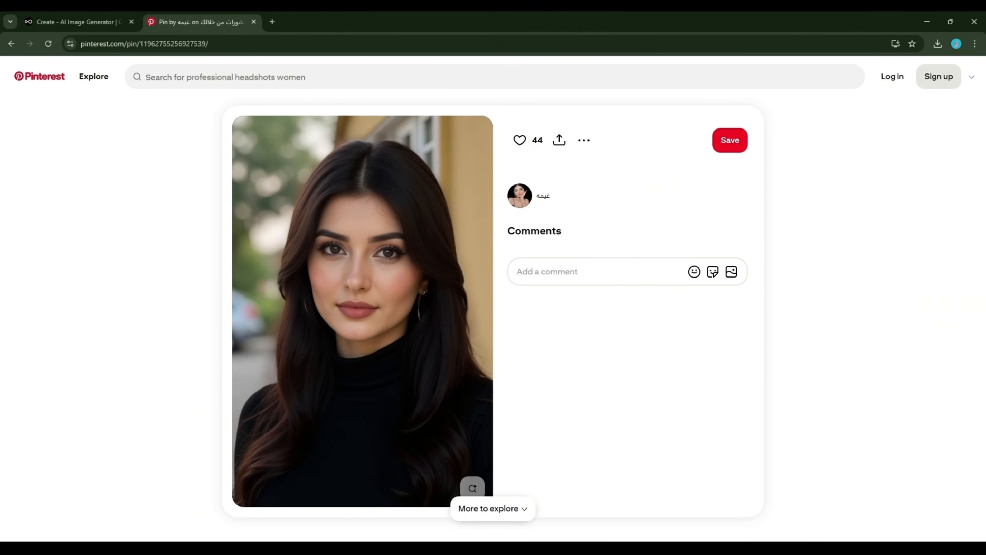
pyautogui.click(78, 22)
# Pick the Photorealistic portrait preset and upload the dark-haired woman's portrait as Image to Image reference
pyautogui.click(158, 118)
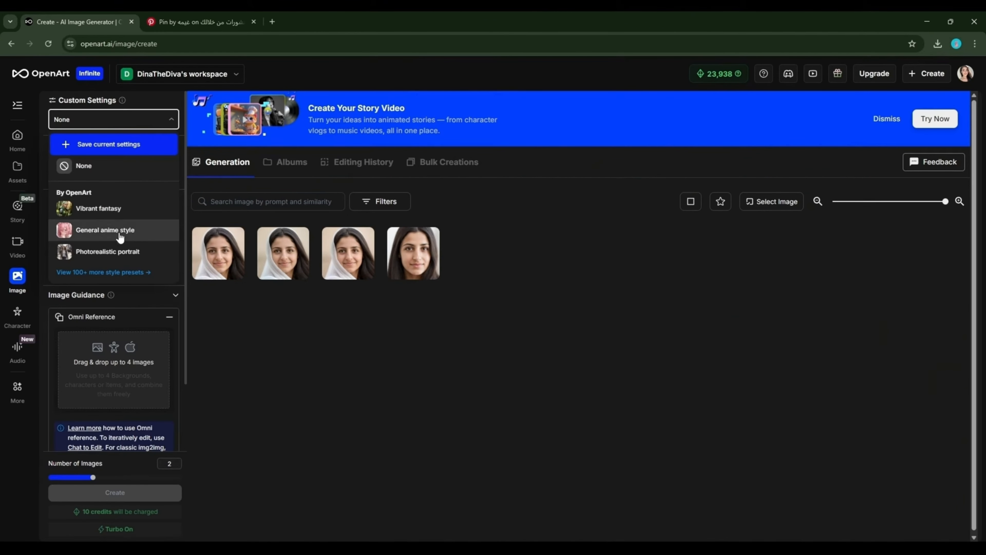
pyautogui.click(110, 251)
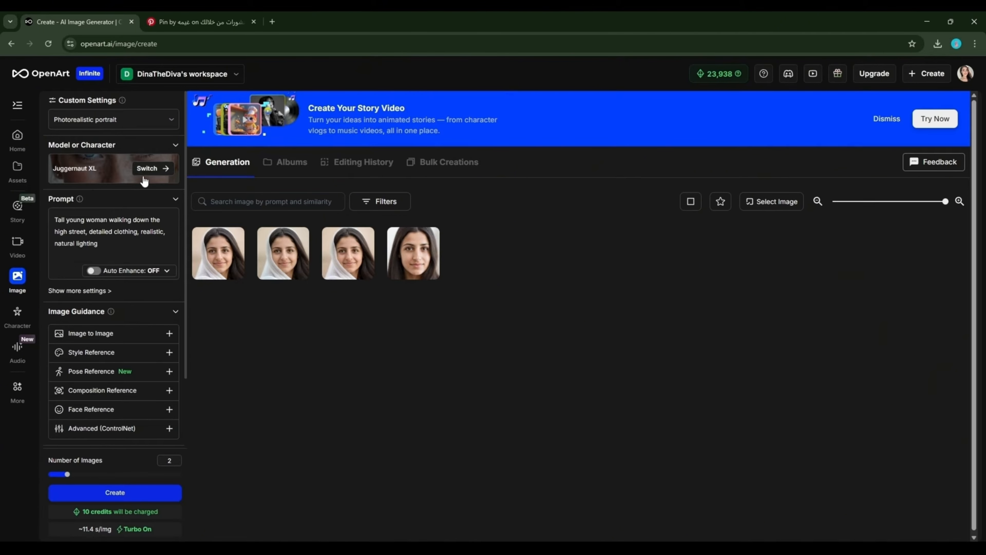
pyautogui.scroll(-2, 126, 256)
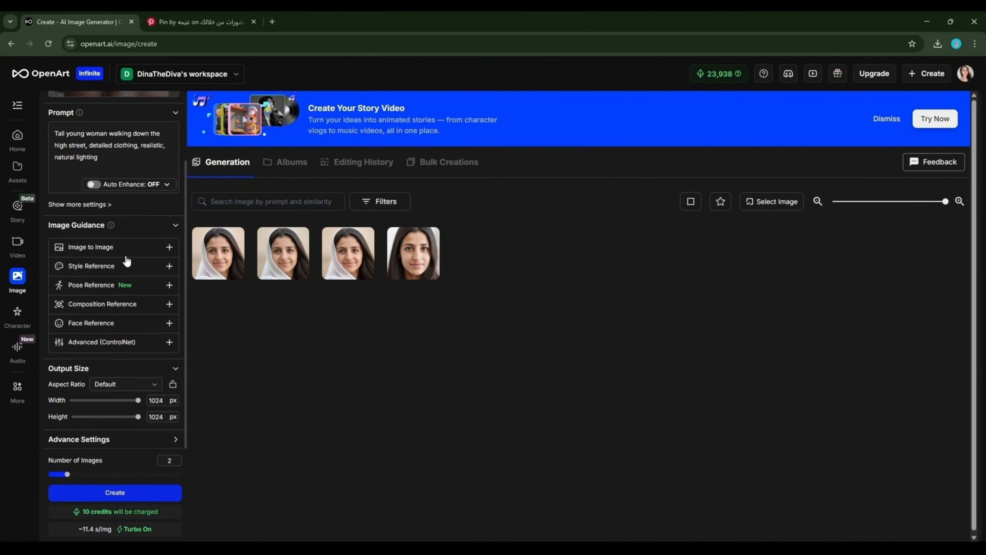
pyautogui.click(142, 252)
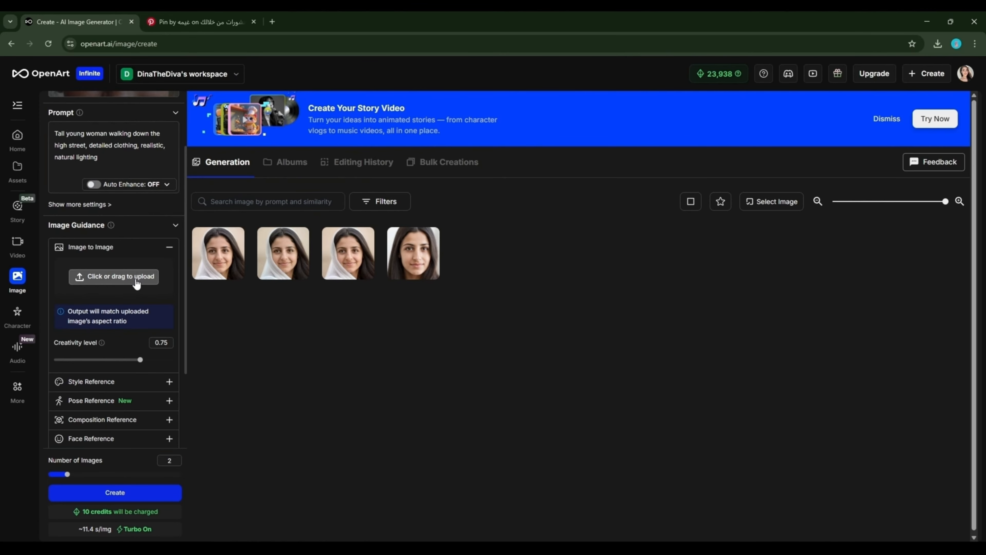
pyautogui.click(136, 283)
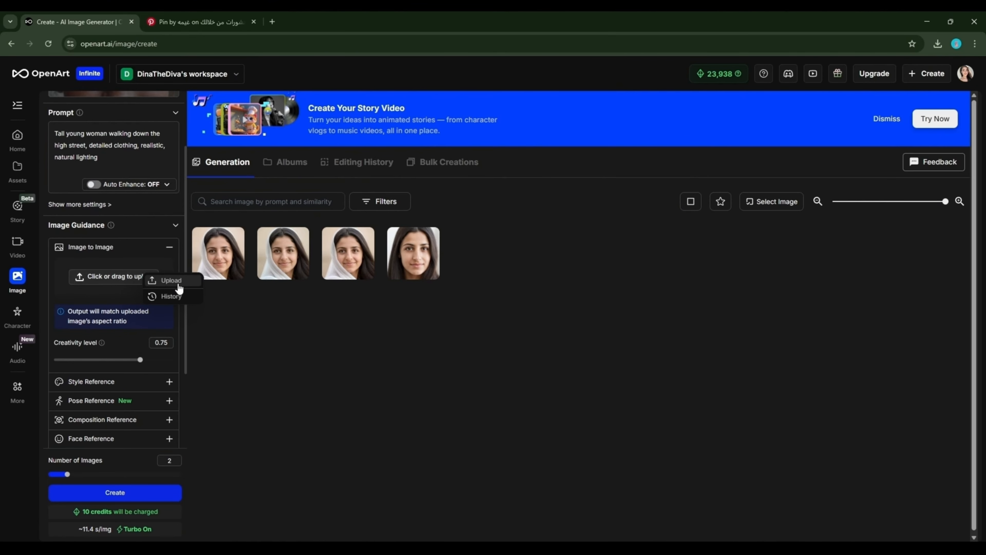
pyautogui.click(178, 283)
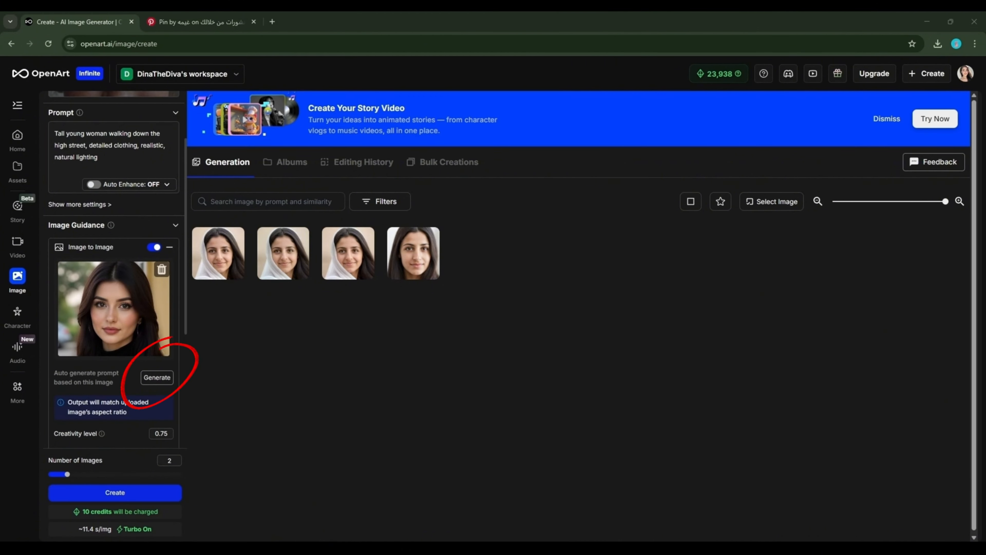
pyautogui.scroll(-1, 115, 272)
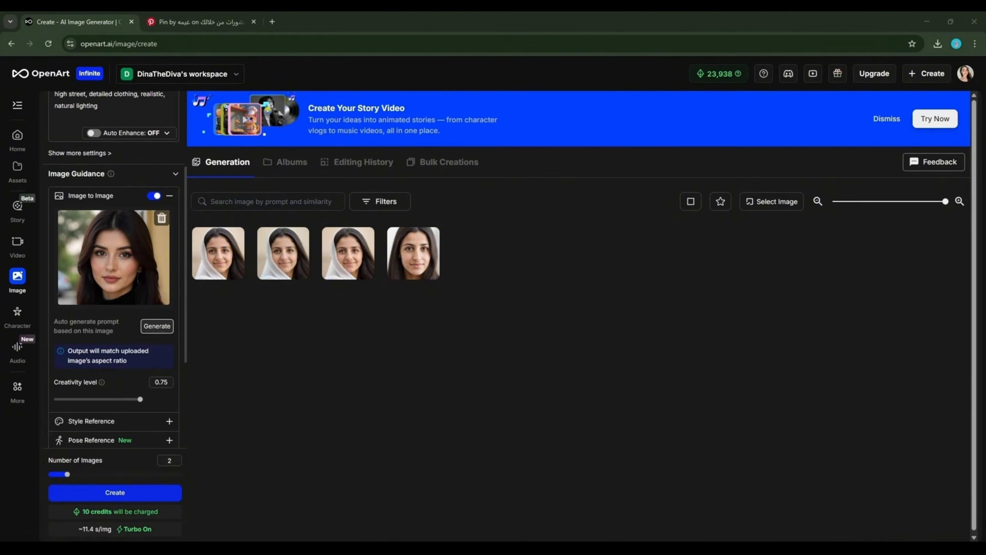
# Auto-generate a prompt describing the reference portrait and review it
pyautogui.click(159, 328)
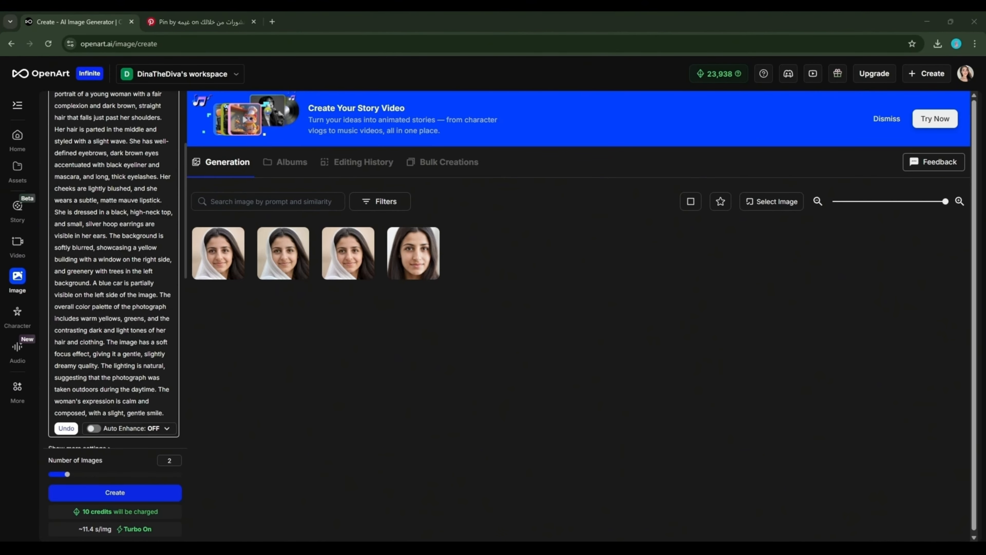
pyautogui.scroll(3, 113, 272)
pyautogui.moveTo(64, 168); pyautogui.dragTo(101, 251)
pyautogui.click(117, 303)
pyautogui.scroll(-6, 117, 311)
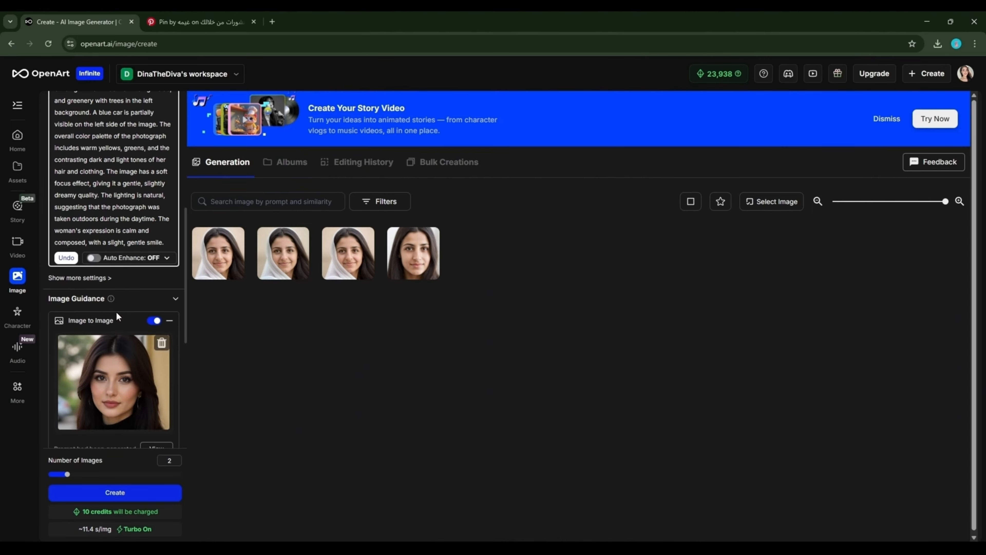
pyautogui.scroll(6, 117, 340)
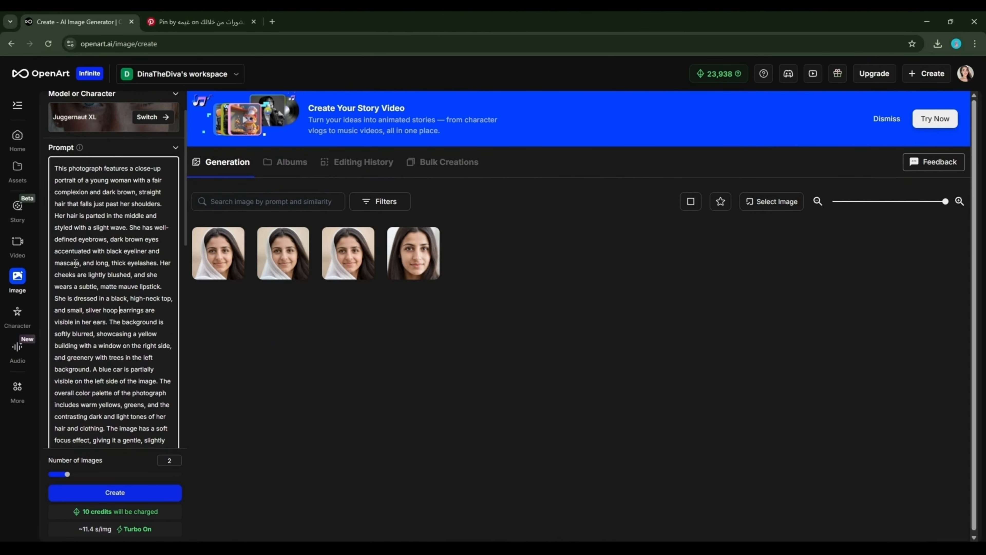
pyautogui.scroll(-6, 117, 309)
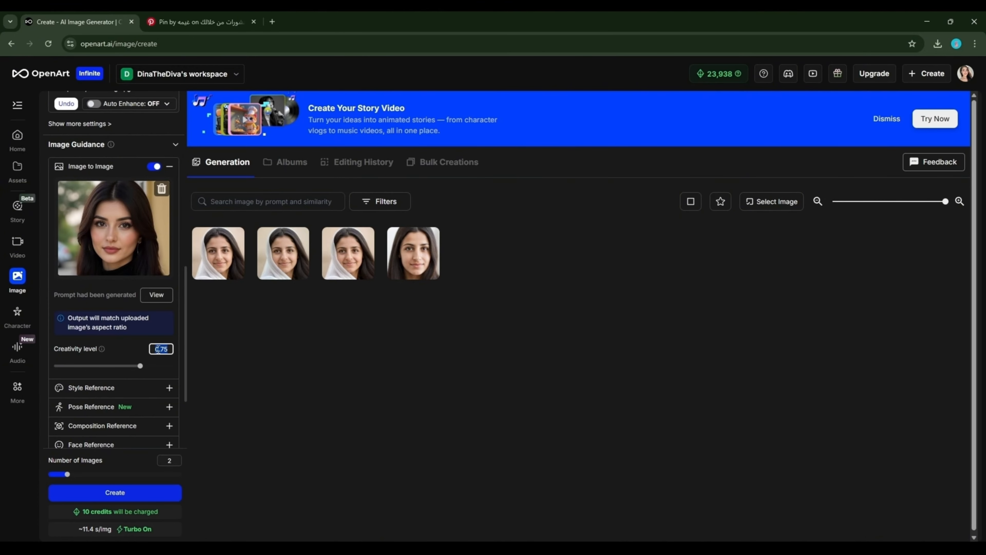
# Set the creativity level to 0.75
pyautogui.moveTo(139, 367)
pyautogui.mouseDown()
pyautogui.moveTo(93, 367)
pyautogui.moveTo(156, 367)
pyautogui.mouseUp()
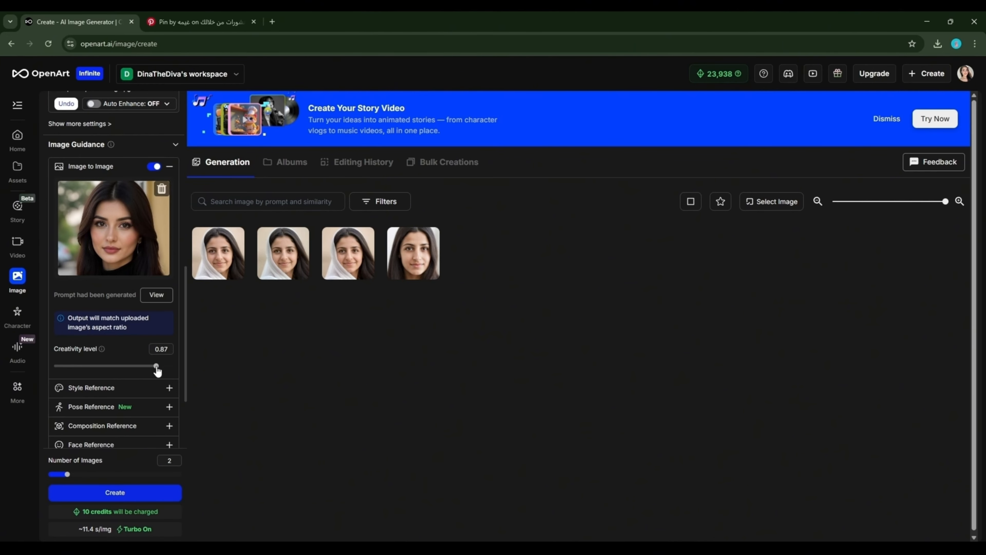
pyautogui.doubleClick(161, 348)
pyautogui.write('0.75')
pyautogui.click(135, 354)
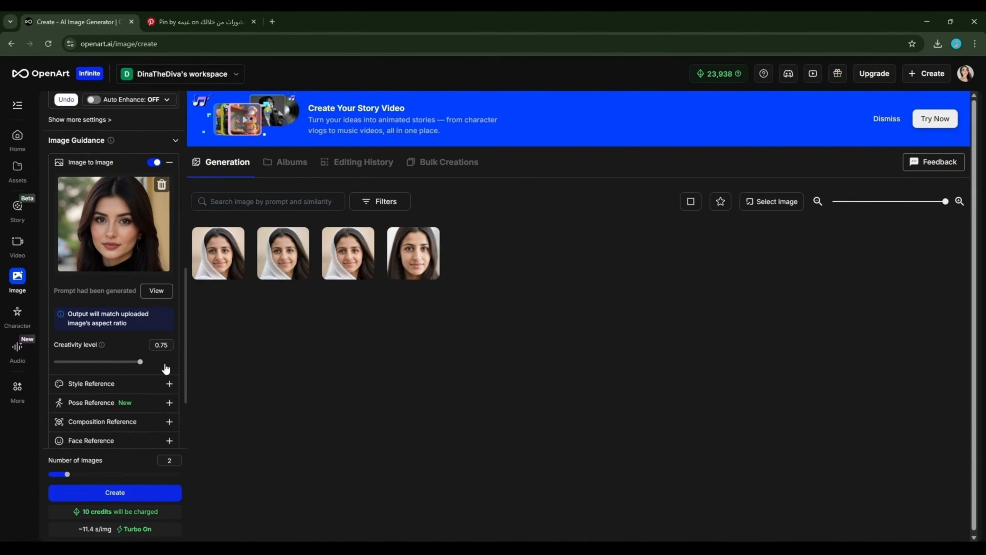
# Set the aspect ratio to Square (1:1)
pyautogui.scroll(-3, 156, 346)
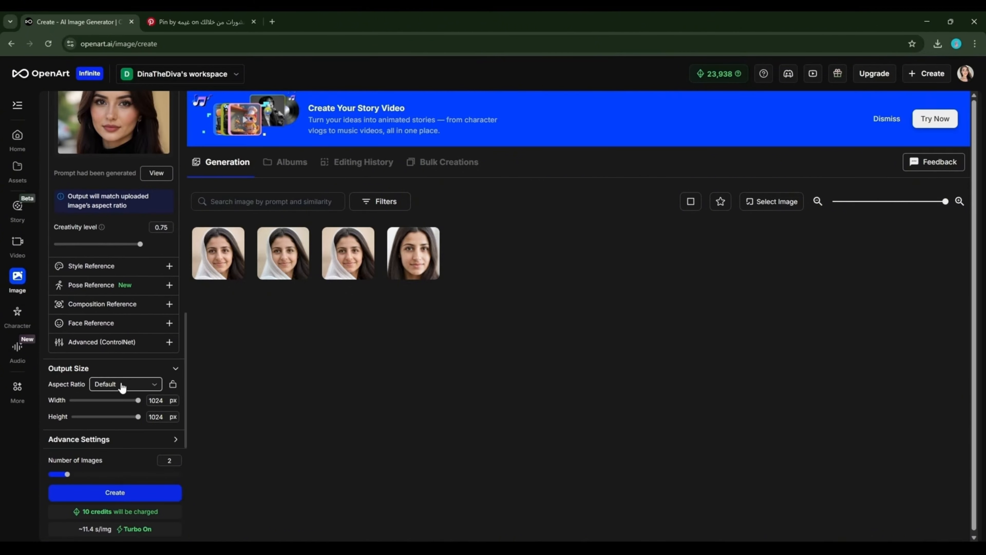
pyautogui.click(126, 384)
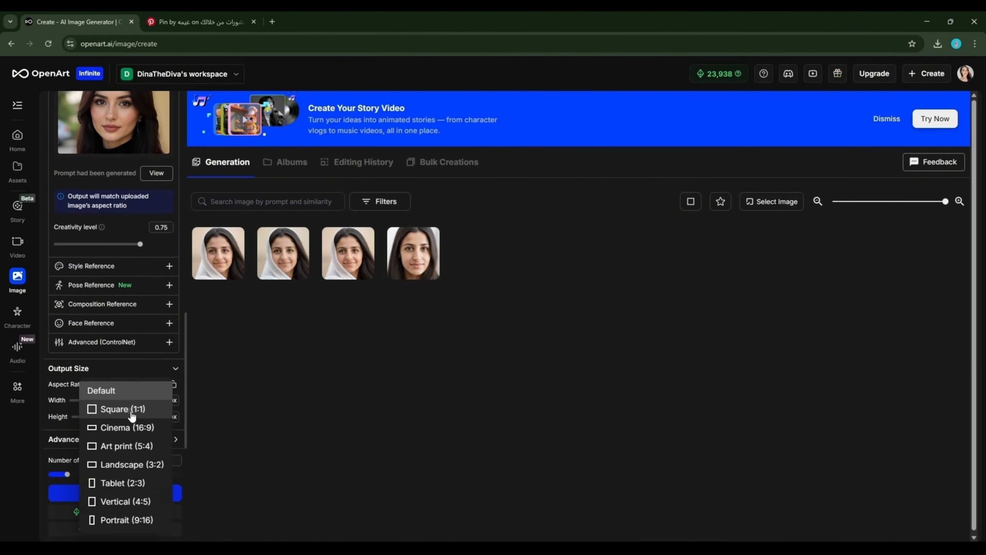
pyautogui.click(132, 412)
# Raise the sampling steps from 25 to 49 and generate two images
pyautogui.click(112, 439)
pyautogui.scroll(-5, 117, 392)
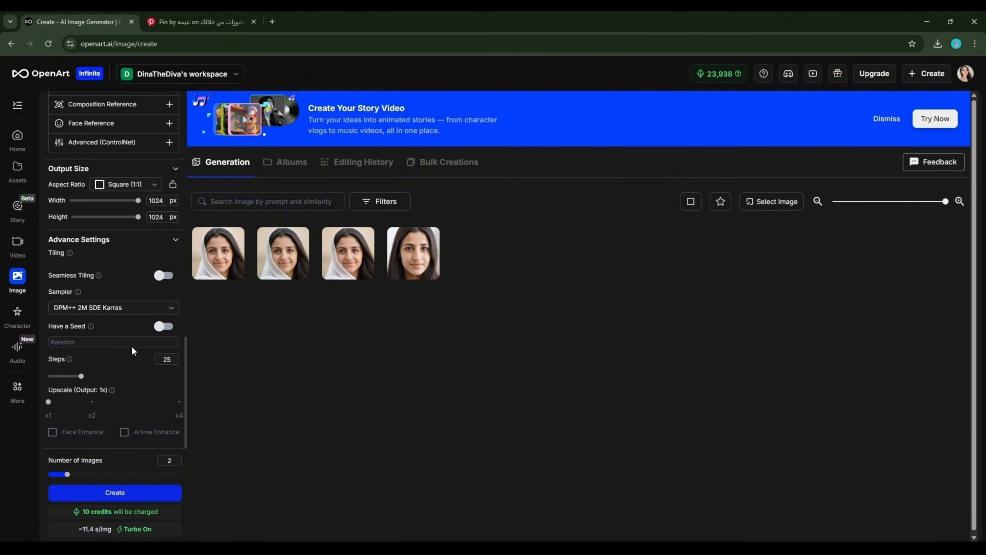
pyautogui.moveTo(162, 362); pyautogui.dragTo(181, 367)
pyautogui.write('49')
pyautogui.click(136, 354)
pyautogui.click(138, 492)
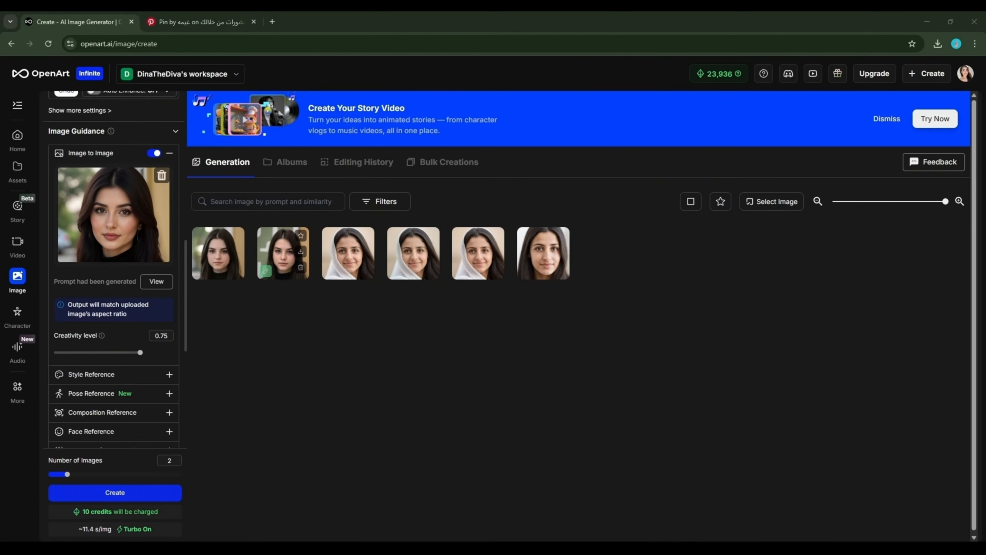
# Compare the two new dark-haired portraits, enlarge one full screen, then close the viewer
pyautogui.click(277, 254)
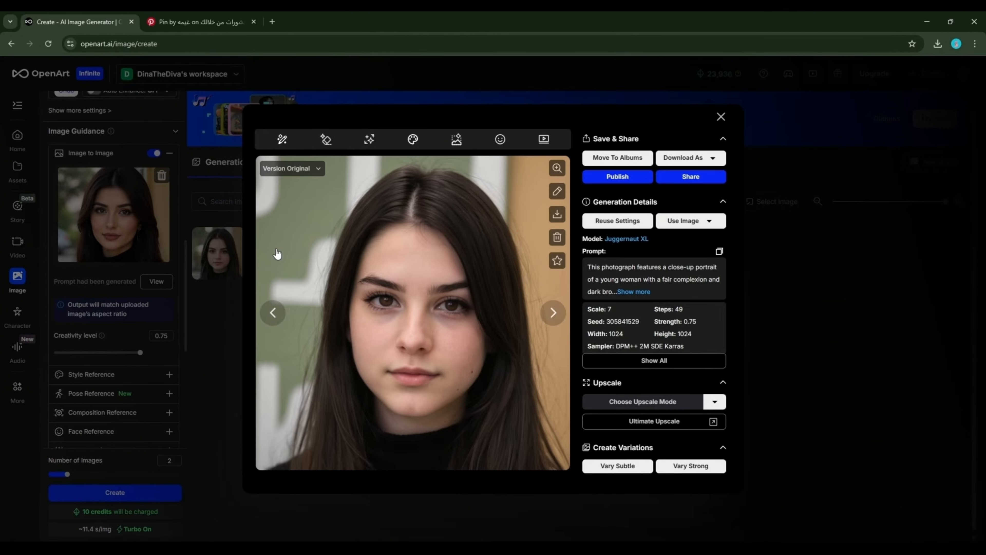
pyautogui.click(219, 350)
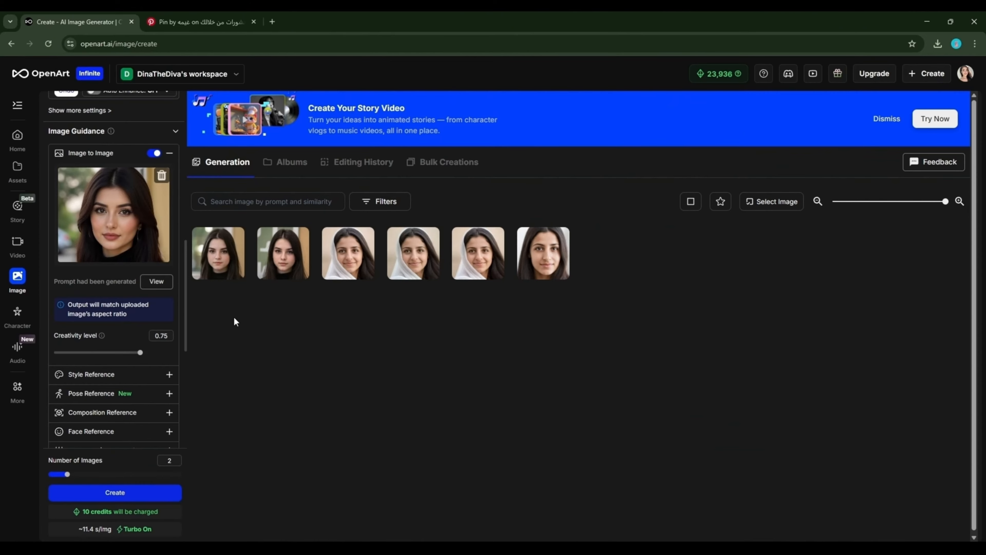
pyautogui.click(275, 255)
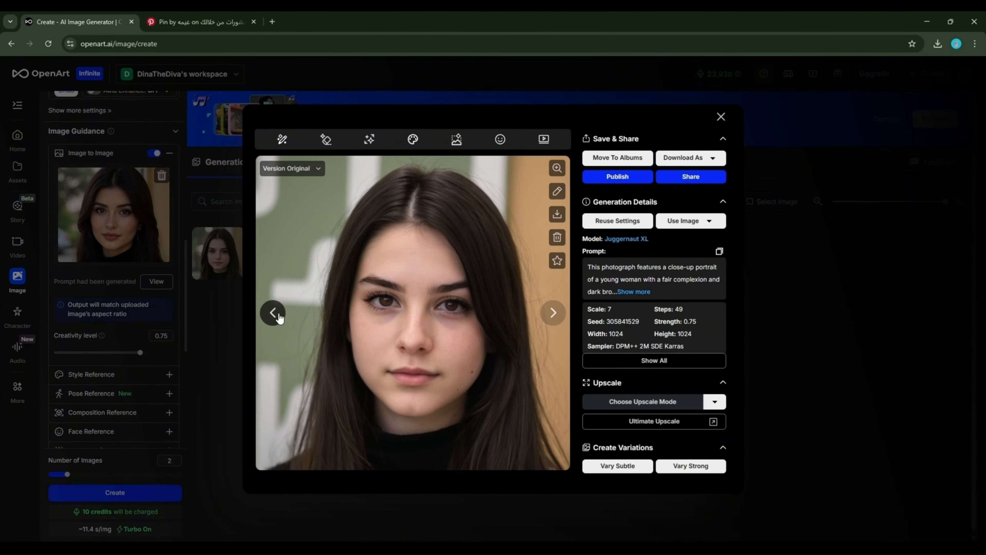
pyautogui.click(276, 315)
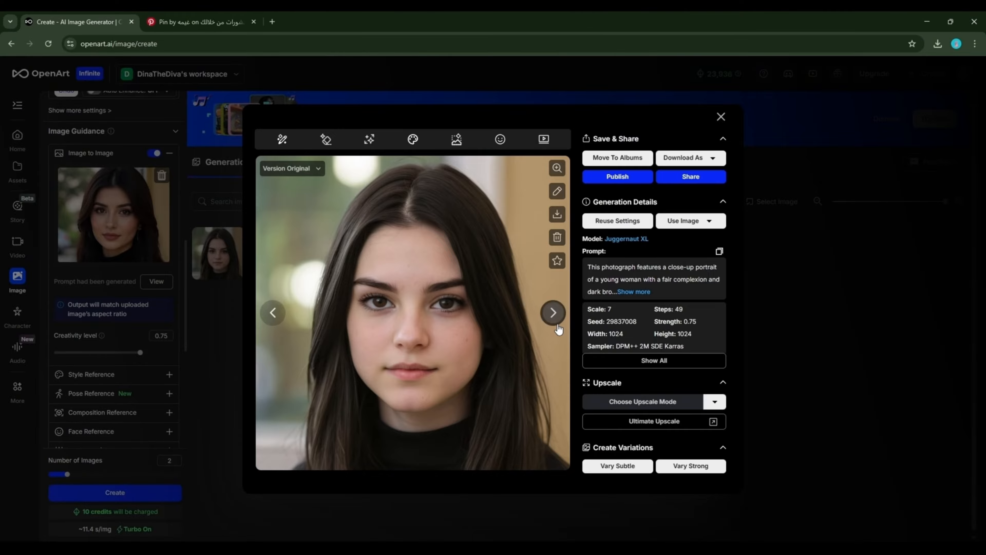
pyautogui.click(553, 313)
pyautogui.click(557, 168)
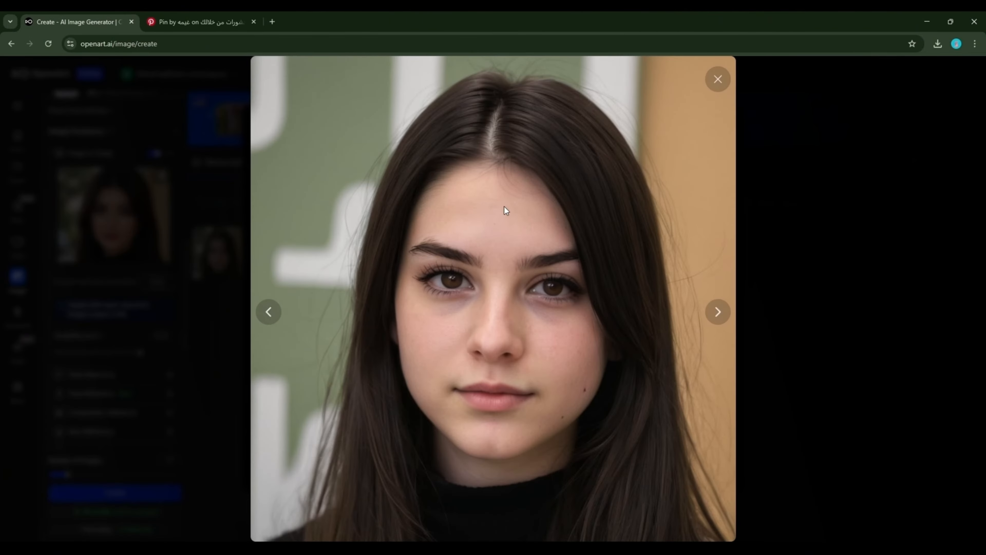
pyautogui.click(718, 79)
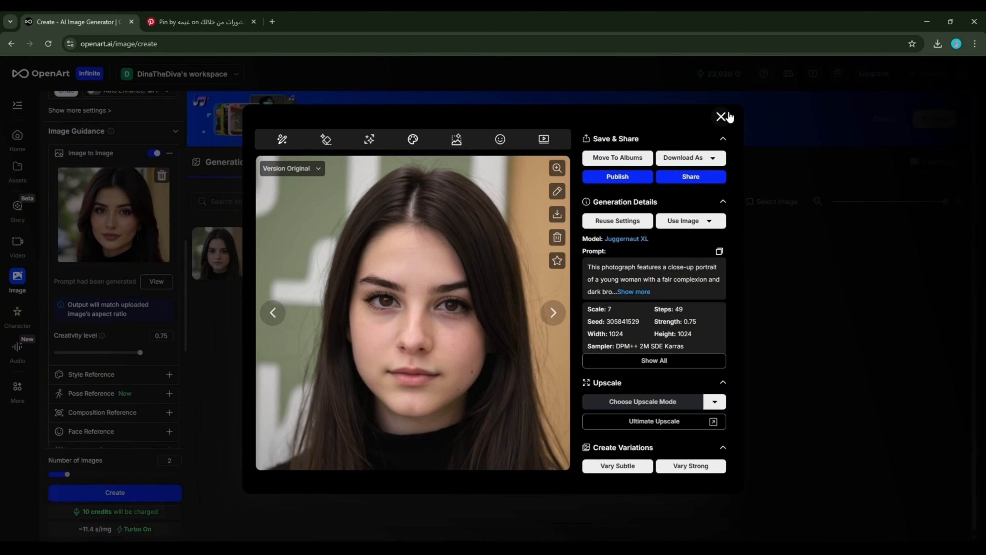
pyautogui.click(721, 117)
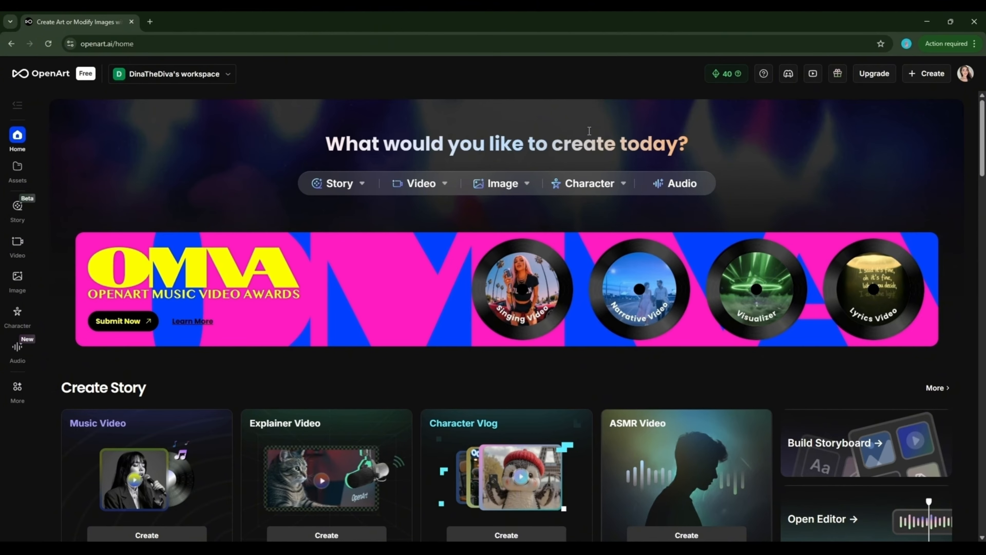
pyautogui.click(868, 74)
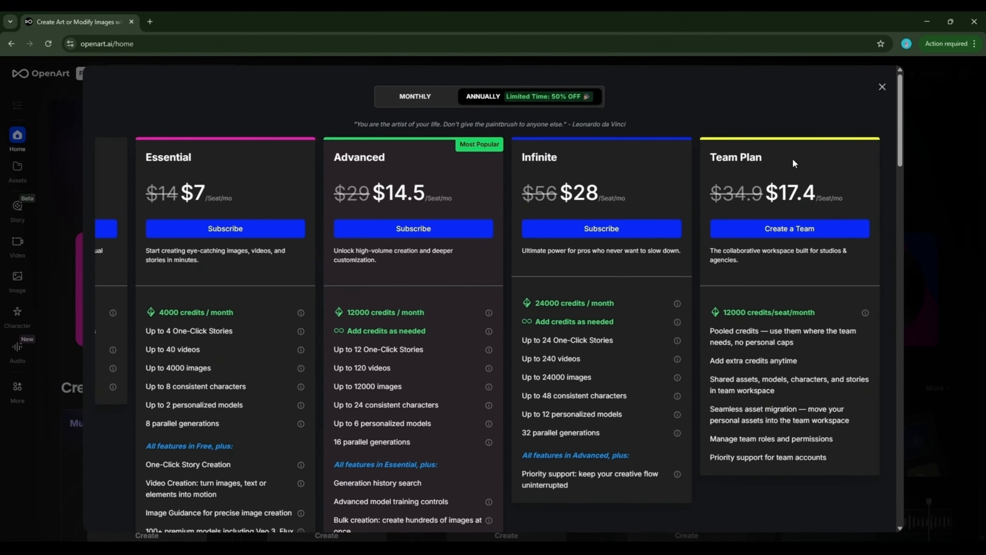
pyautogui.scroll(-4, 793, 161)
pyautogui.scroll(4, 800, 194)
pyautogui.click(406, 91)
pyautogui.click(485, 100)
pyautogui.click(882, 87)
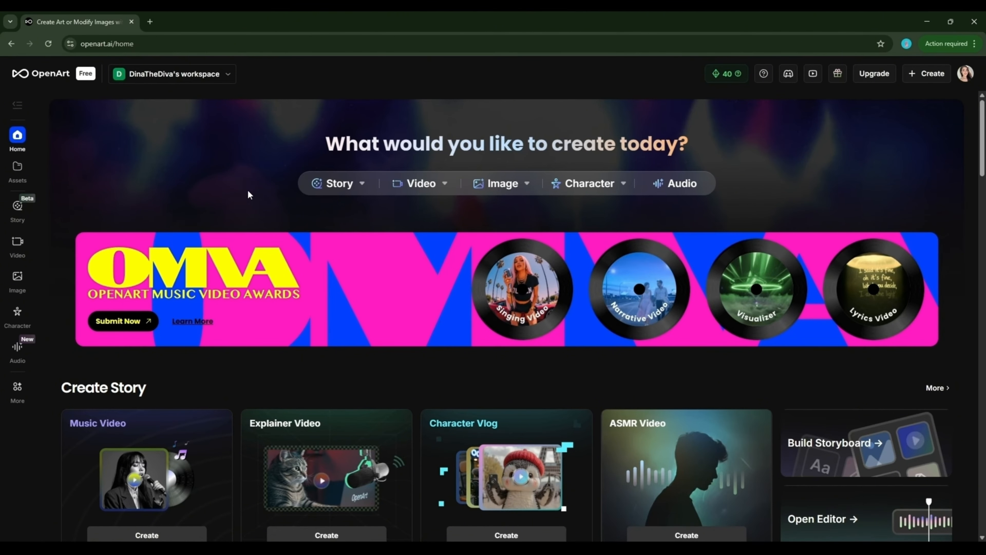
# Go to Character > Create Character in the left sidebar
pyautogui.moveTo(333, 197)
pyautogui.scroll(-8, 799, 154)
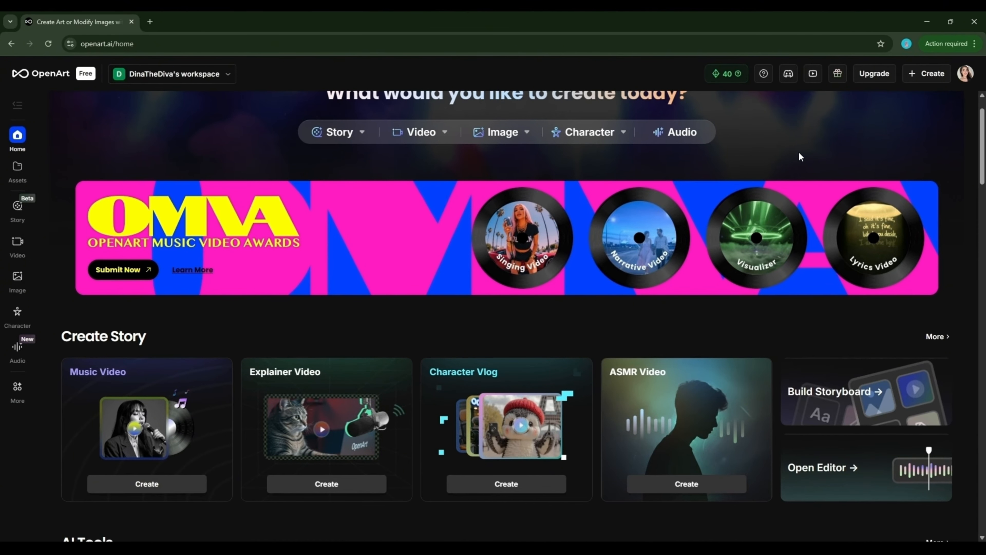
pyautogui.scroll(-10, 805, 147)
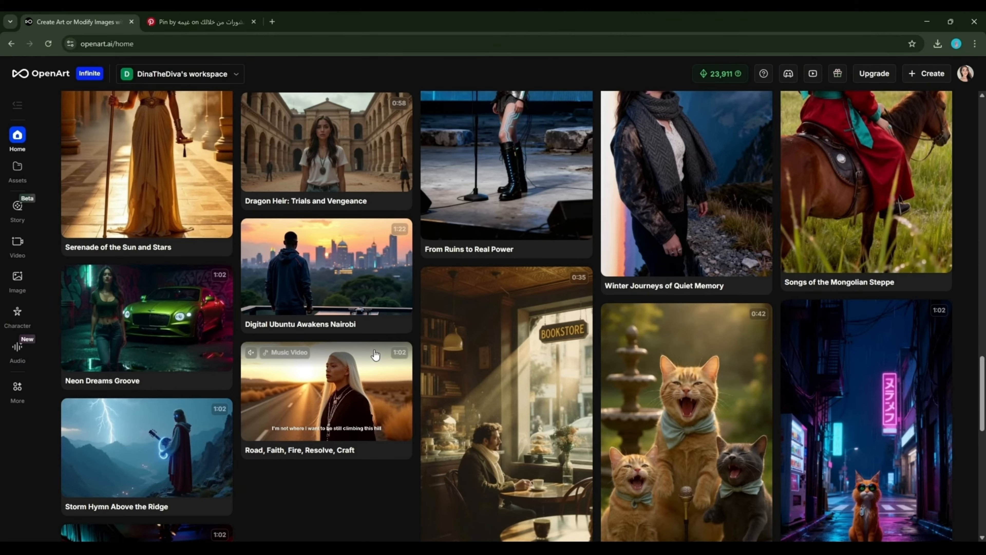
pyautogui.click(16, 324)
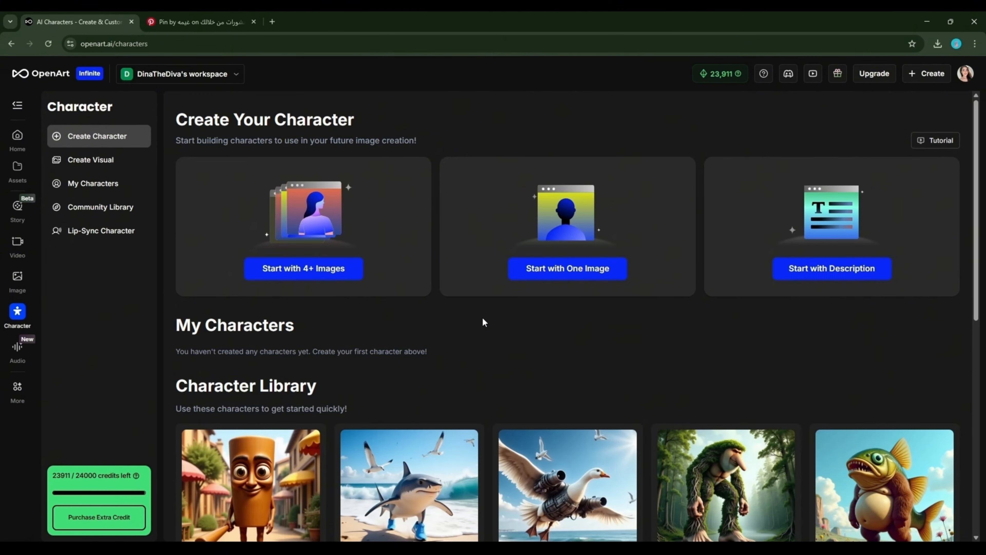
# Start a one-image character named 'Lina' and pick a reference portrait from recent downloads
pyautogui.click(554, 250)
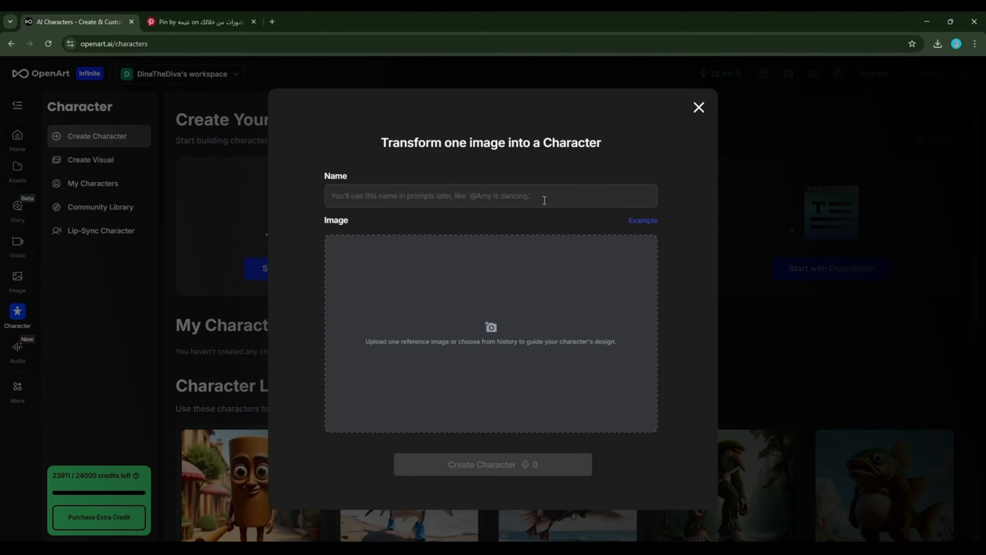
pyautogui.write('Lina')
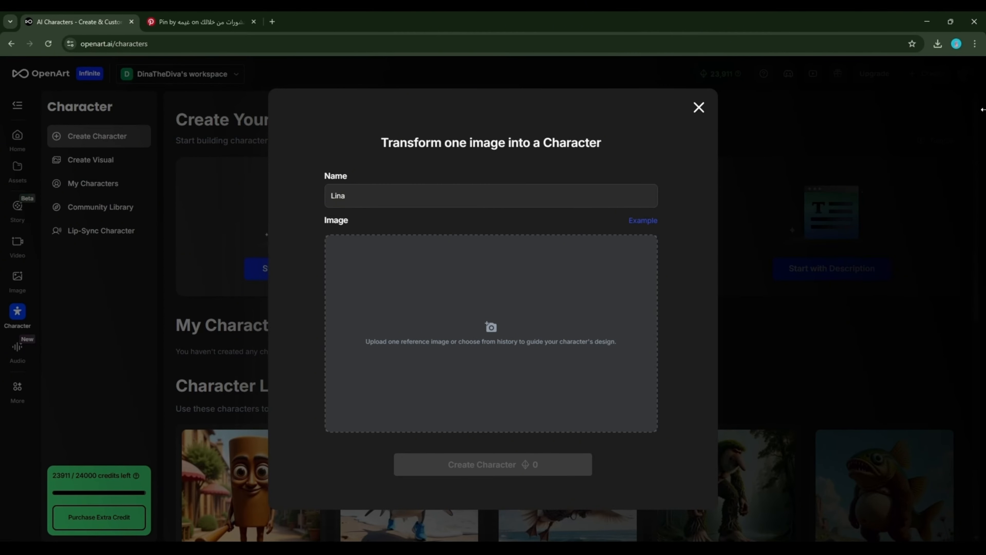
pyautogui.click(935, 51)
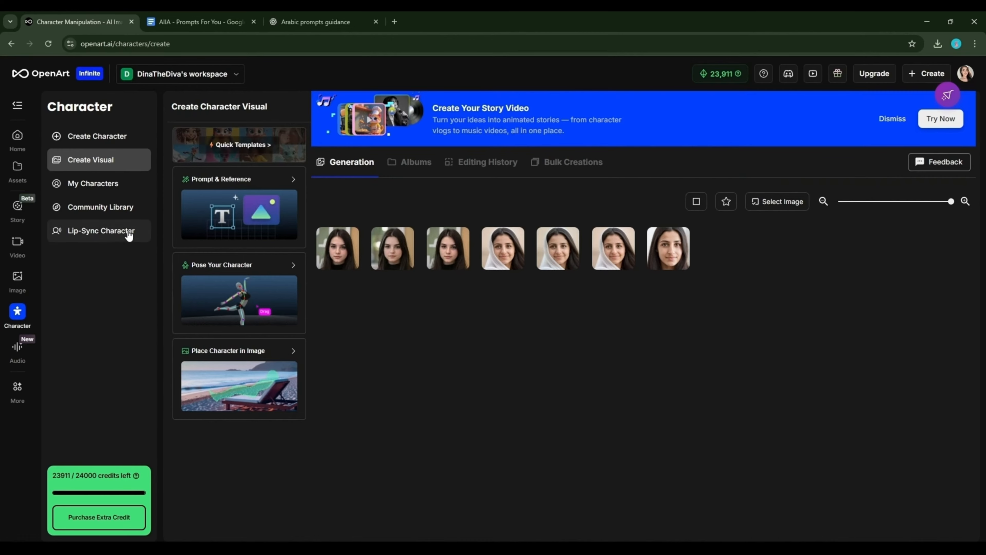
# Open Quick Templates, try Action Sheet, then settle on the Character Sheet template
pyautogui.click(251, 150)
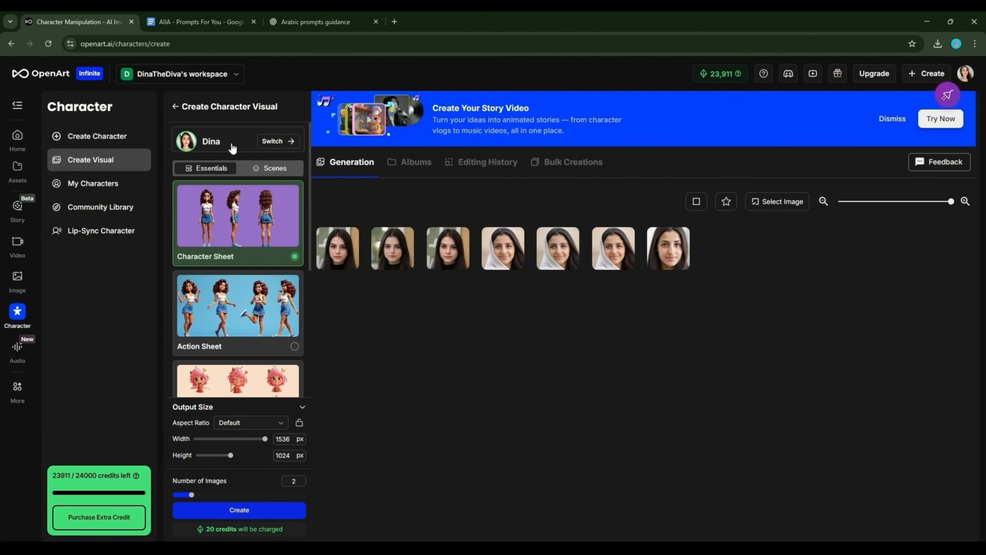
pyautogui.scroll(-3, 271, 292)
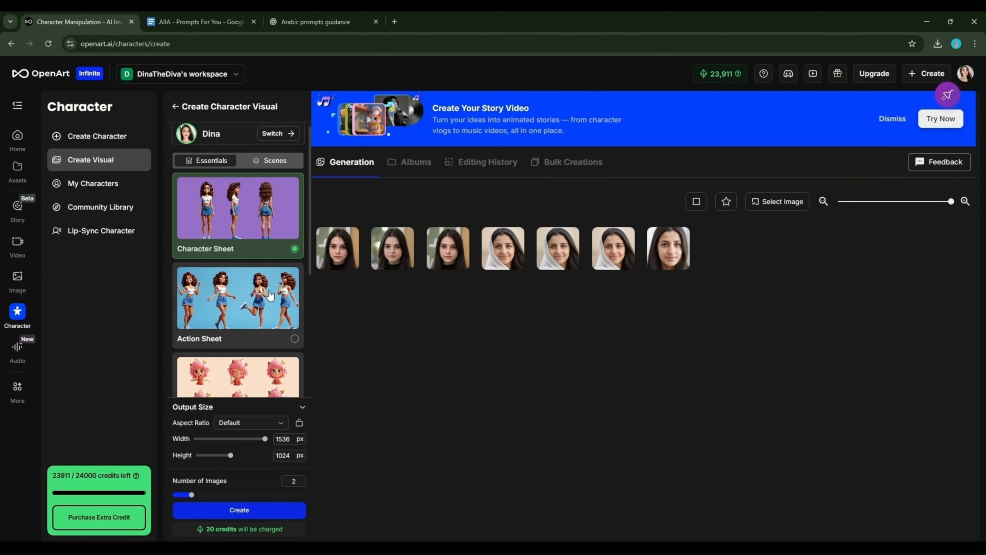
pyautogui.scroll(-4, 271, 295)
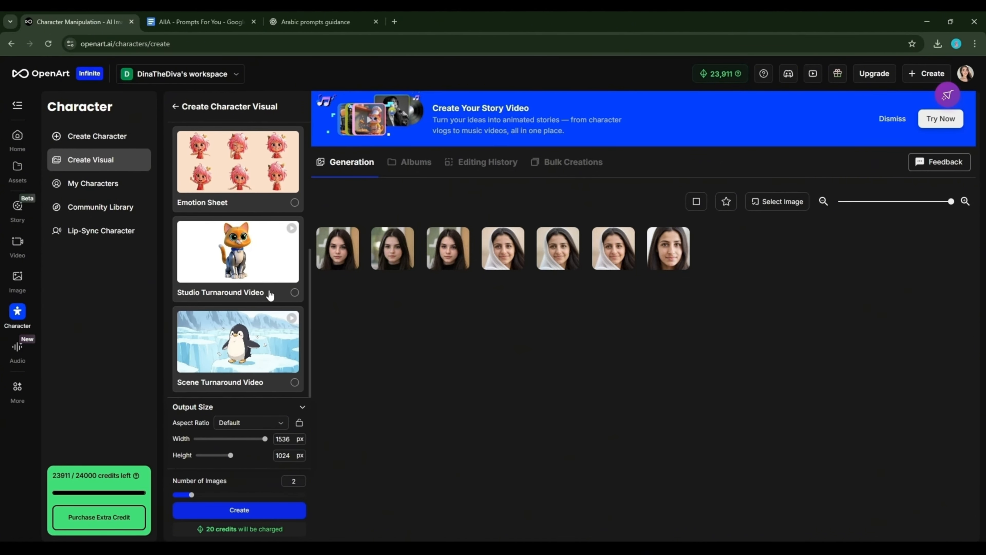
pyautogui.scroll(6, 270, 295)
pyautogui.scroll(1, 271, 296)
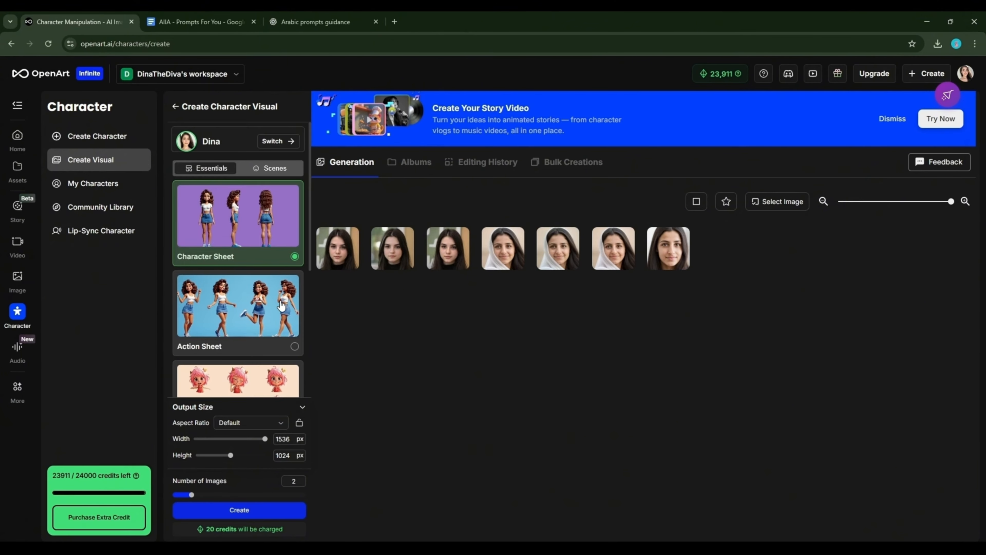
pyautogui.click(294, 346)
pyautogui.click(283, 253)
# Preview the Scenes templates, then return to the Essentials presets
pyautogui.scroll(-5, 283, 286)
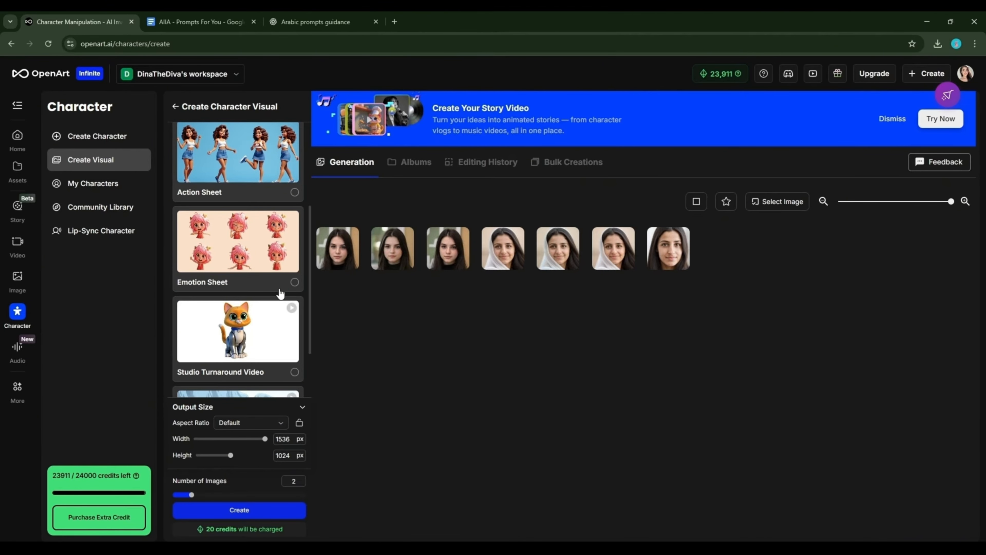
pyautogui.scroll(-2, 280, 294)
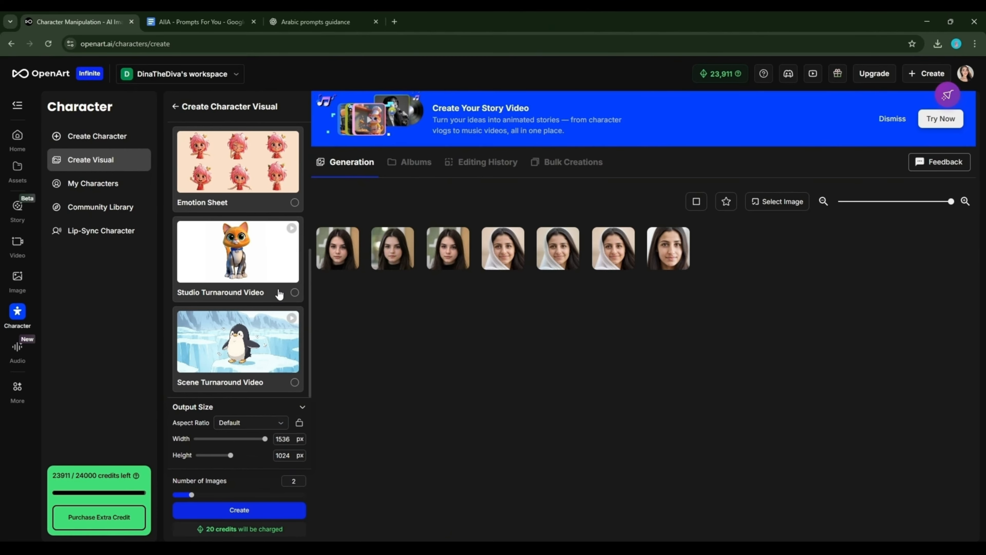
pyautogui.scroll(5, 250, 332)
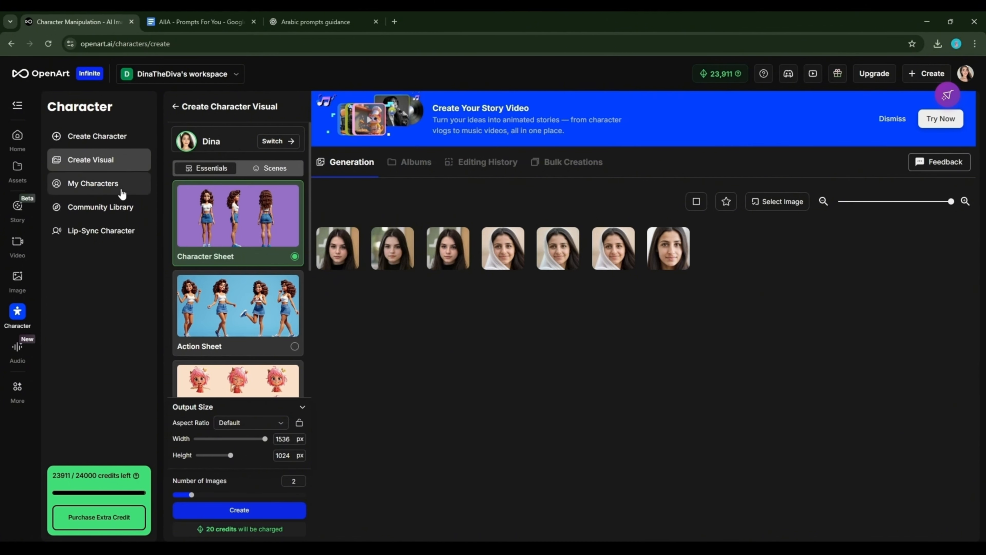
pyautogui.click(264, 170)
pyautogui.click(213, 171)
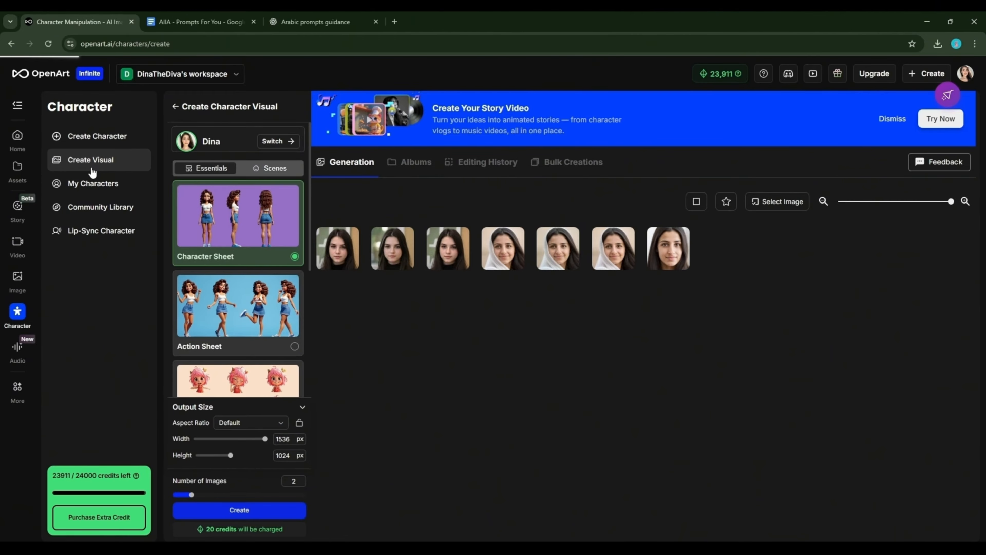
pyautogui.scroll(-1, 226, 284)
pyautogui.scroll(-4, 226, 283)
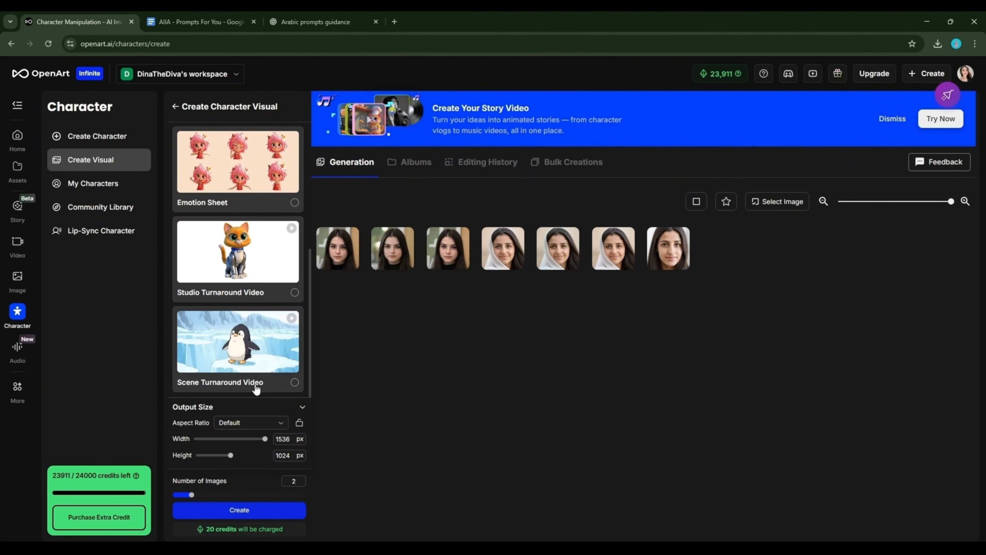
pyautogui.scroll(6, 269, 287)
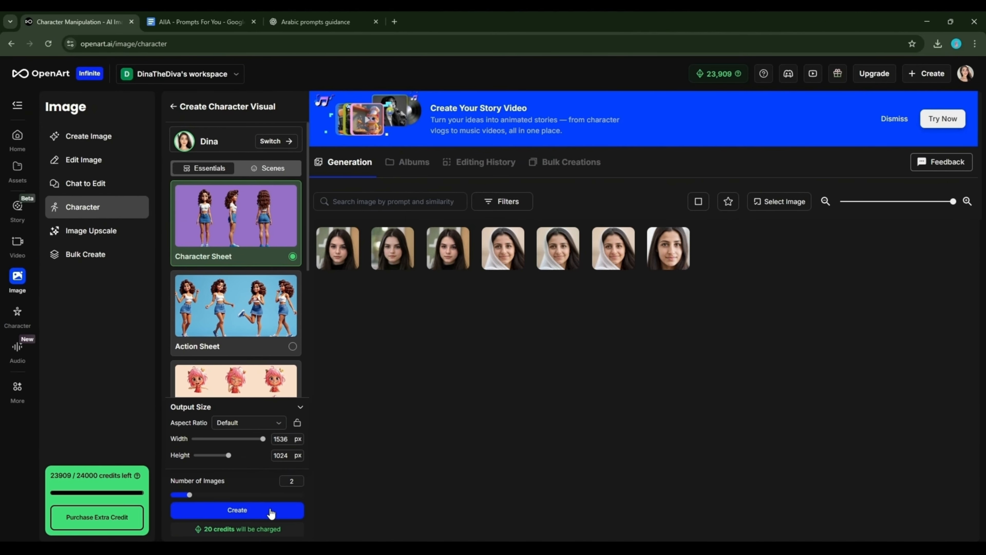
# Create two Character Sheets of Dina in a pink dress and inspect them full screen
pyautogui.click(271, 513)
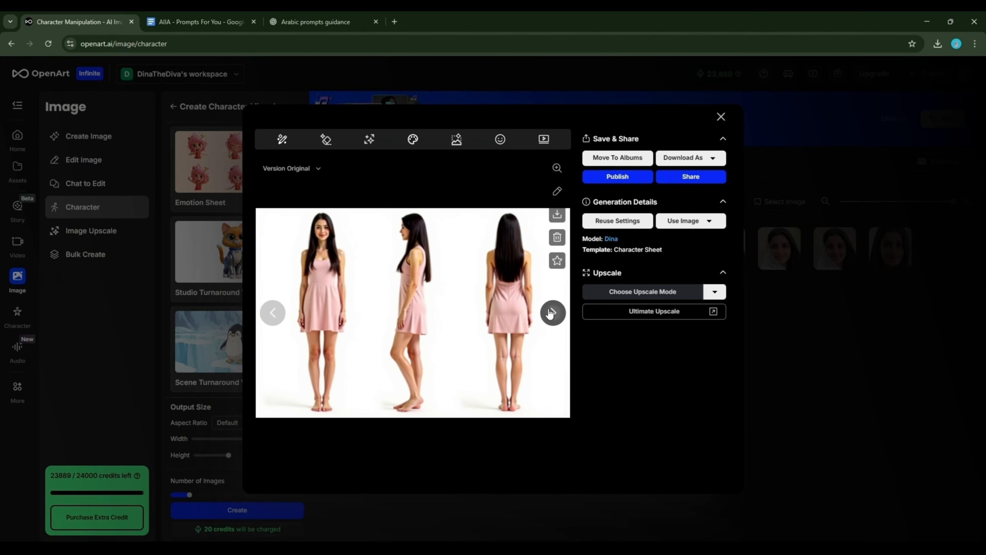
pyautogui.click(551, 313)
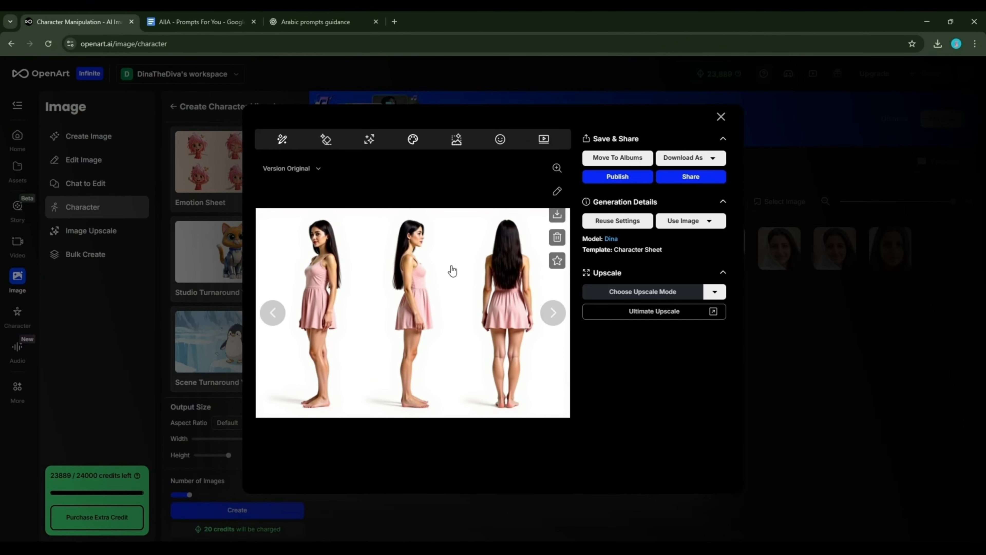
pyautogui.click(557, 168)
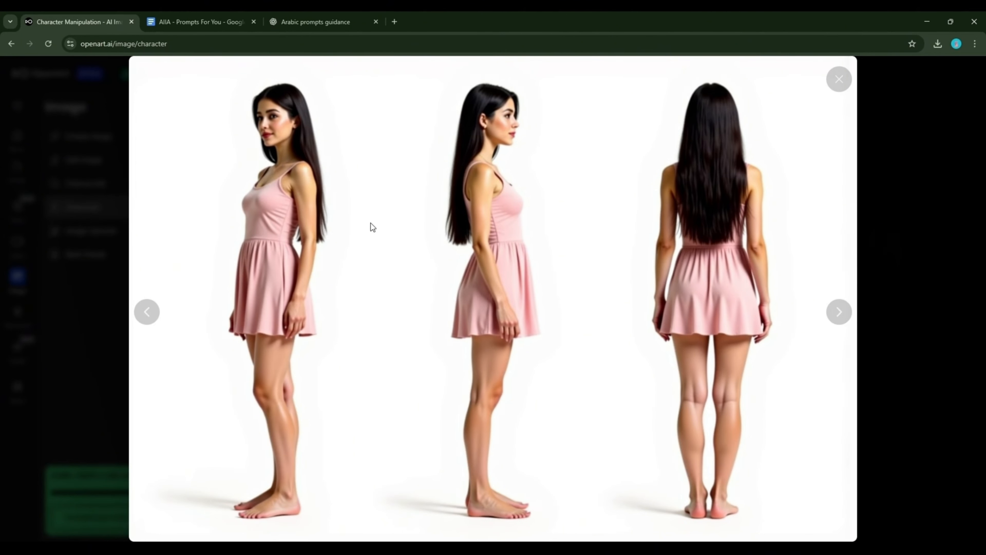
pyautogui.press('Escape')
pyautogui.scroll(5, 236, 311)
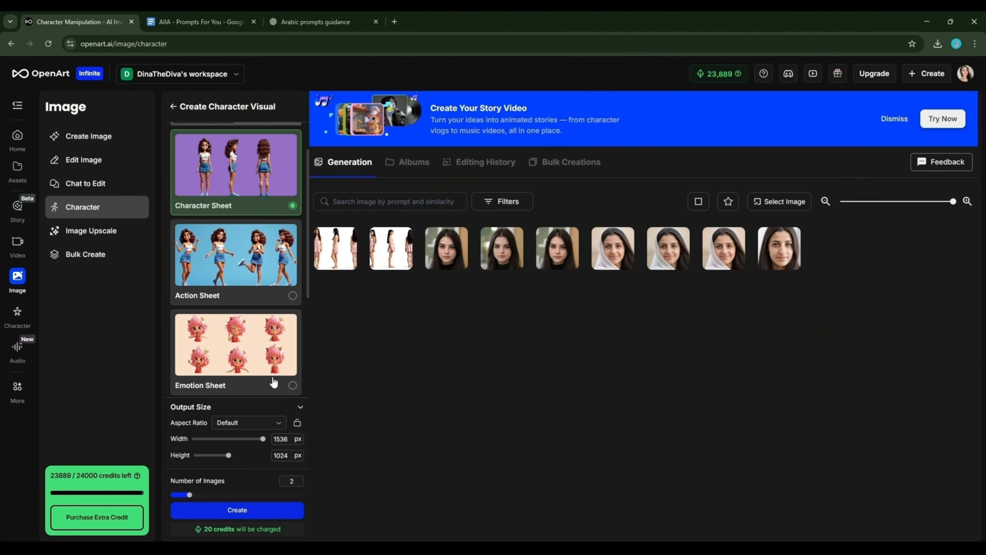
# Create two playful pink-dress Action Sheet images of Dina and inspect them full screen
pyautogui.click(275, 509)
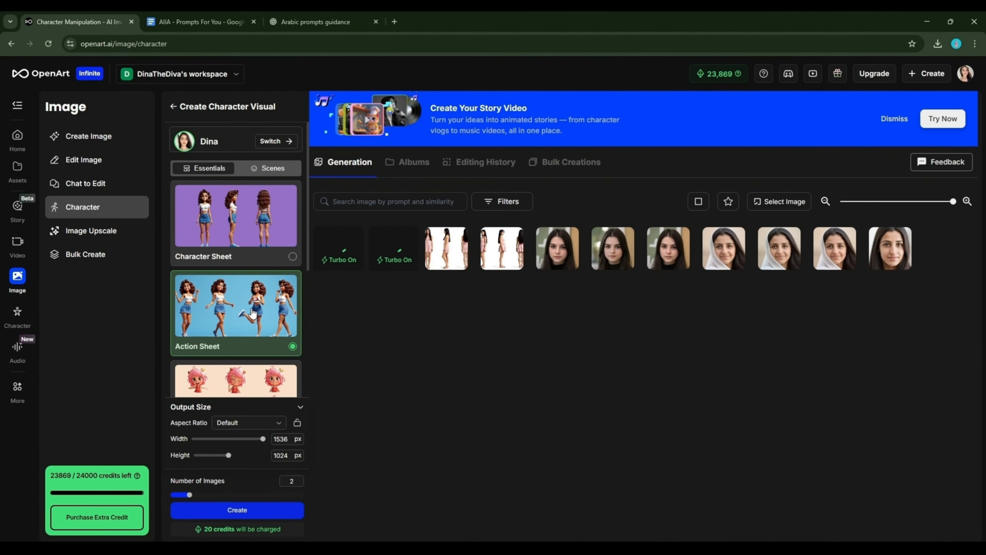
pyautogui.click(383, 248)
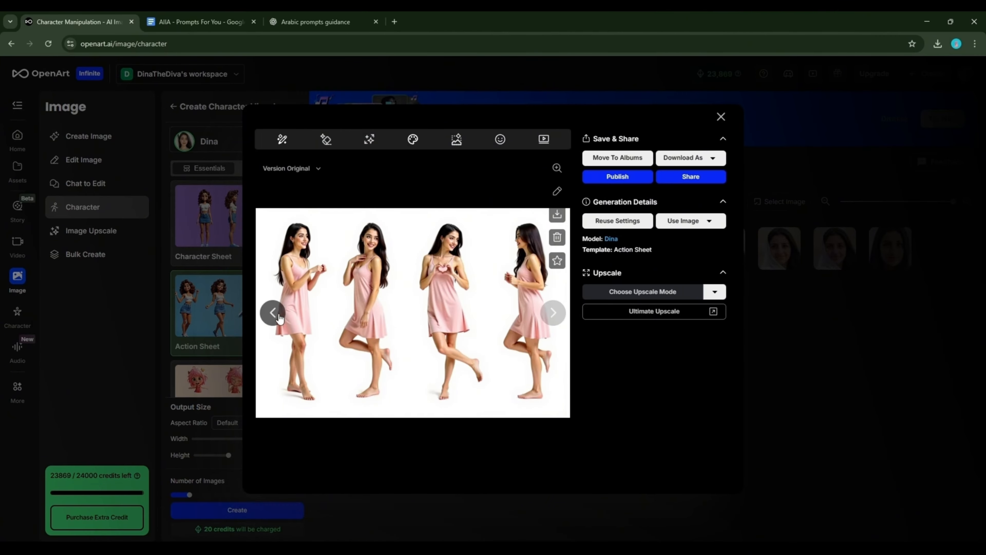
pyautogui.click(272, 314)
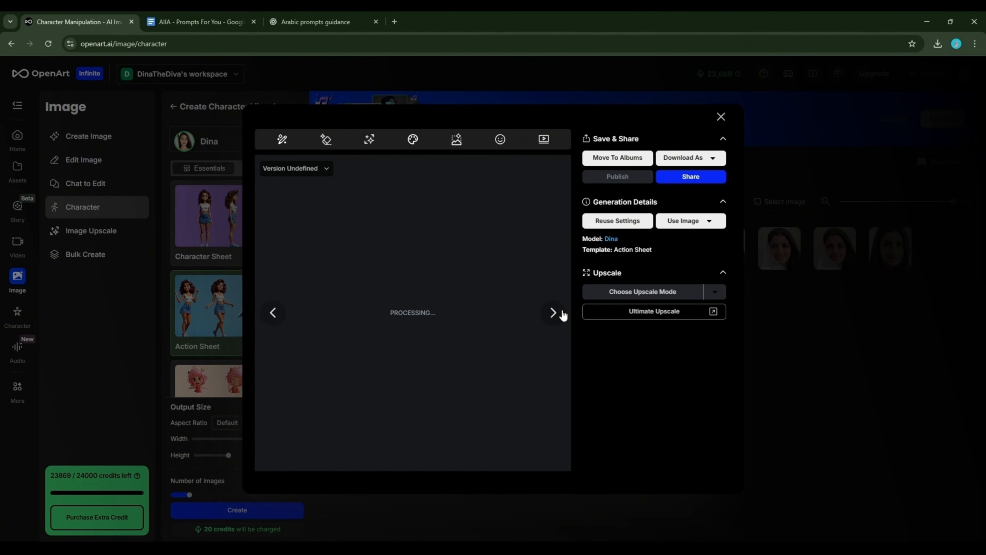
pyautogui.click(554, 313)
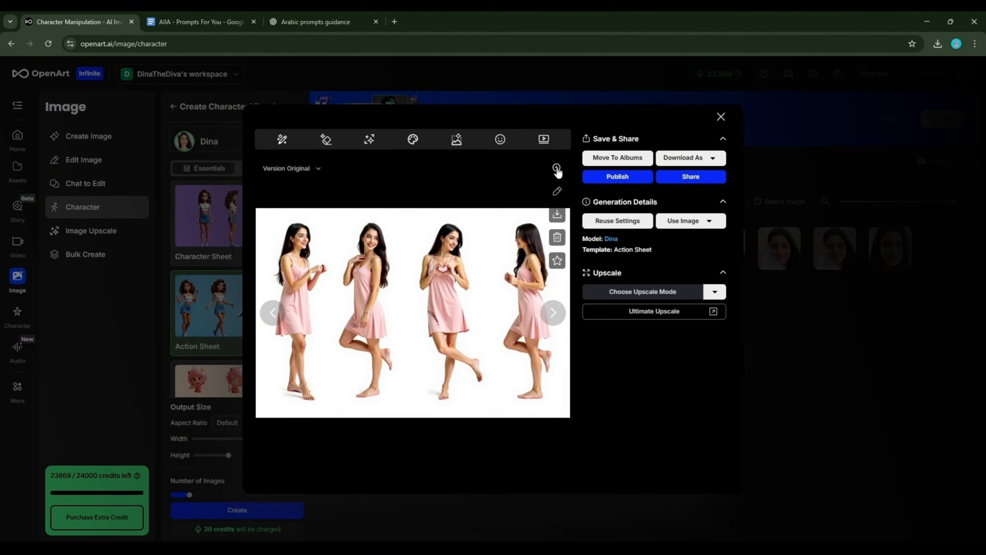
pyautogui.click(557, 167)
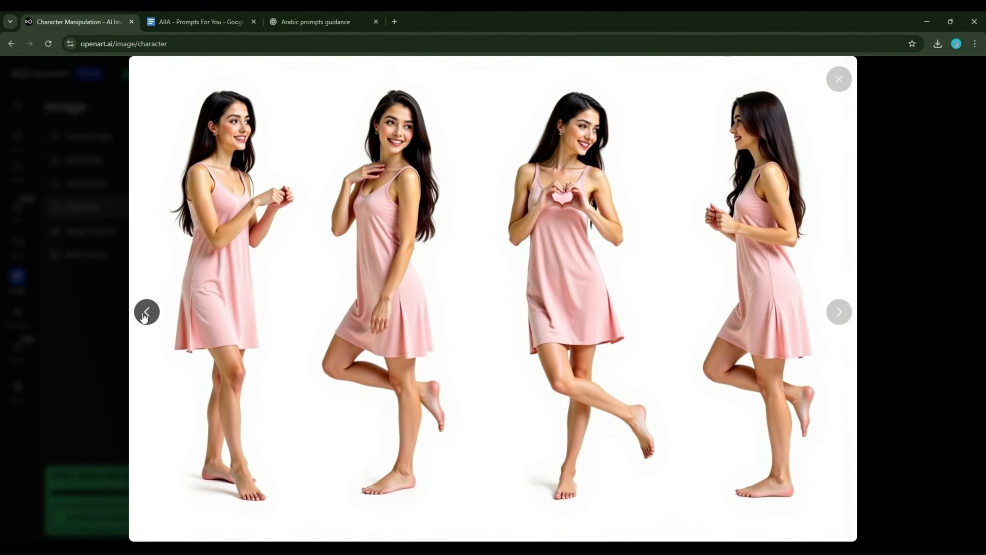
pyautogui.press('Escape')
pyautogui.scroll(-3, 272, 279)
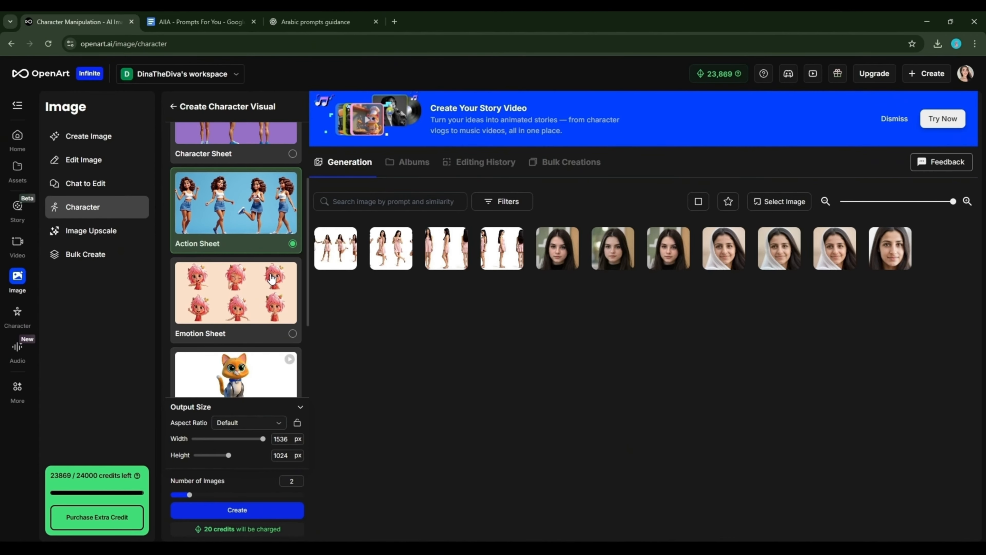
# Generate two Emotion Sheet images of Dina and open the result
pyautogui.click(288, 323)
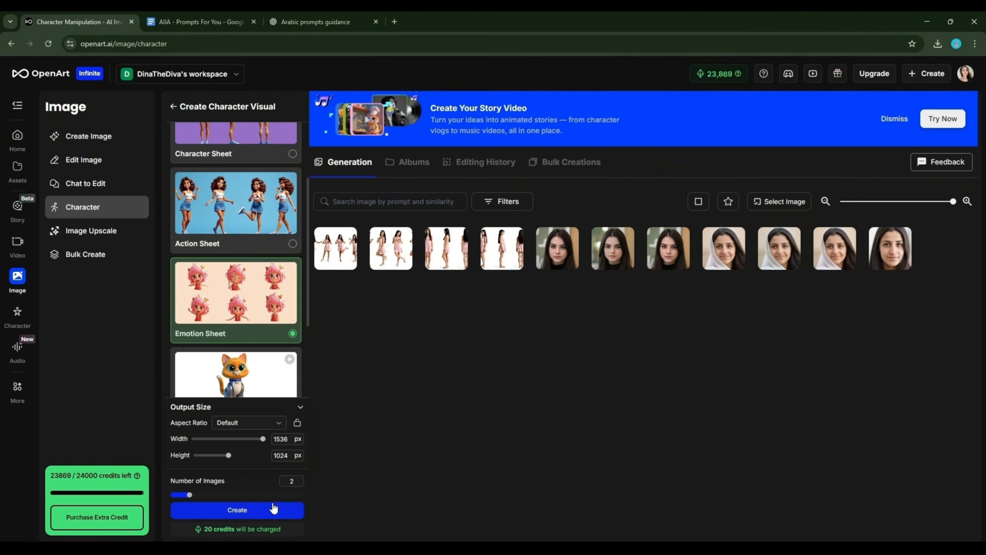
pyautogui.click(273, 512)
pyautogui.click(383, 249)
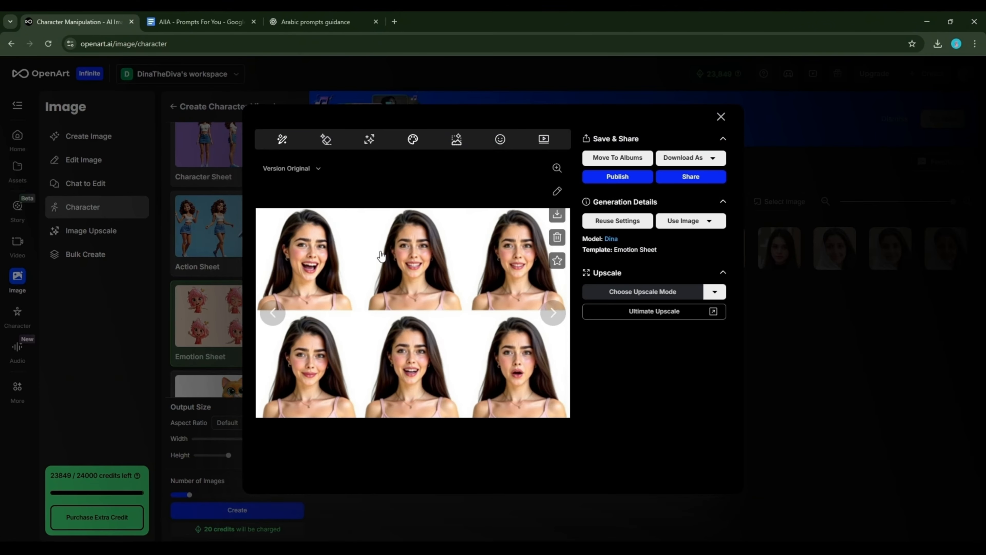
# Page through the emotion portraits, then close the viewer back to the gallery
pyautogui.click(273, 323)
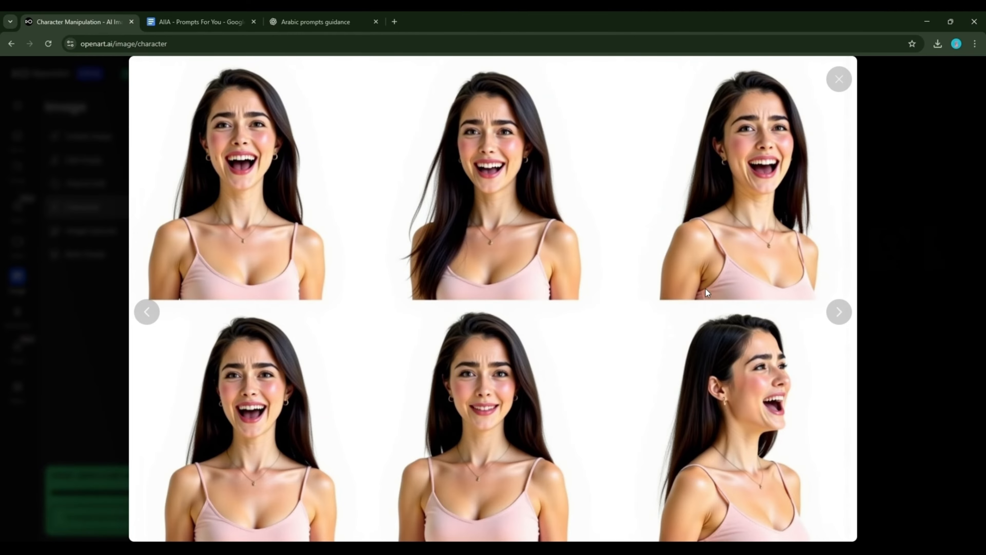
pyautogui.click(838, 313)
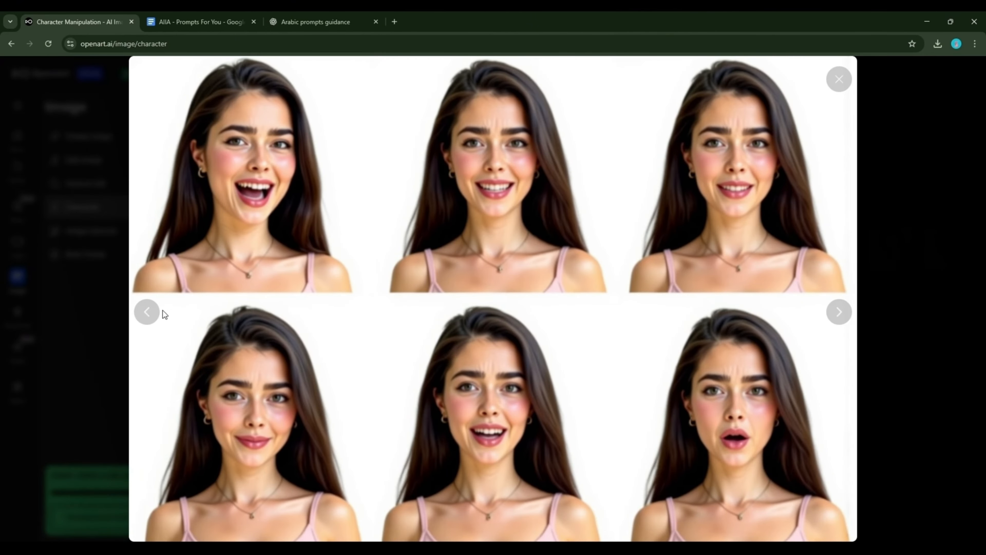
pyautogui.click(147, 312)
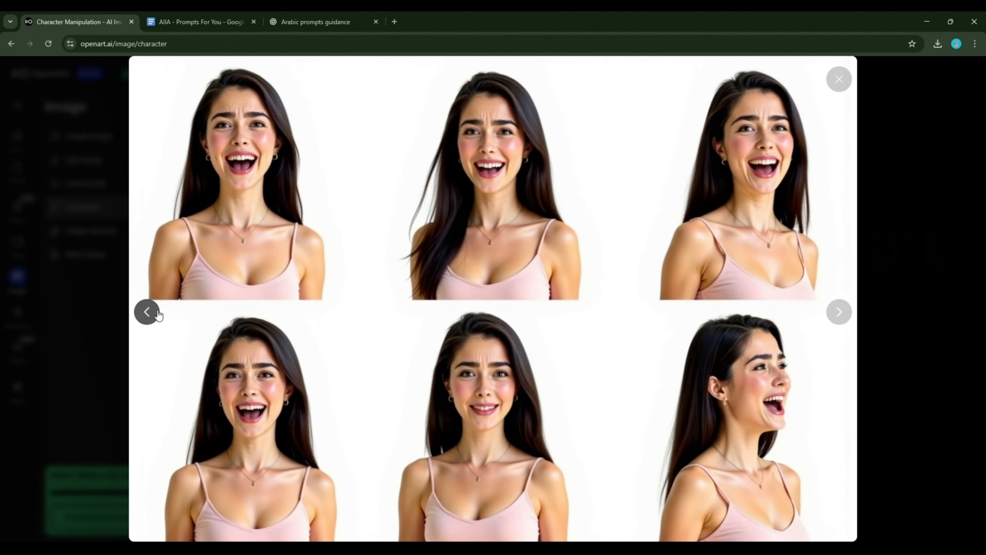
pyautogui.click(908, 376)
pyautogui.click(837, 394)
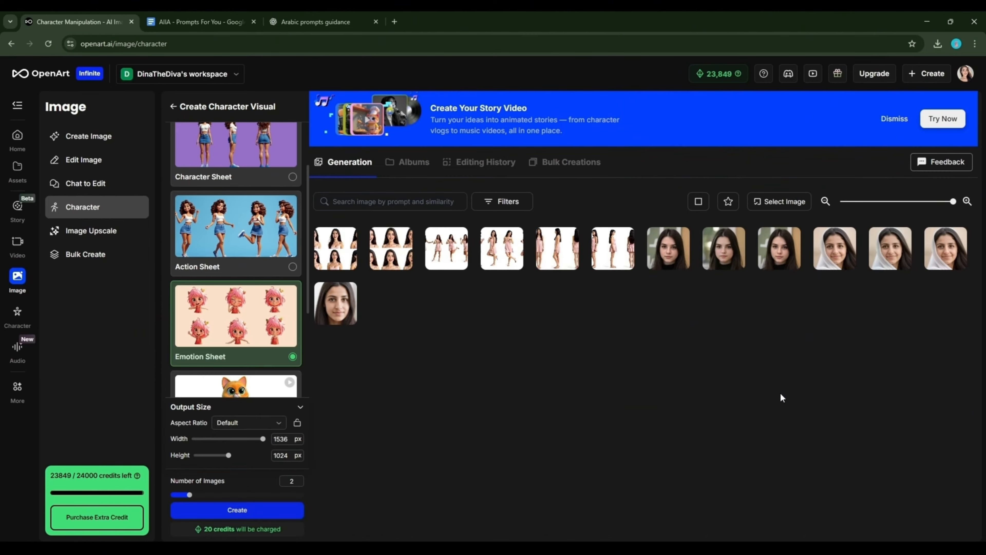
# Under Scenes, set Number of Images to 1 and generate a Ski Adventure image
pyautogui.scroll(3, 260, 289)
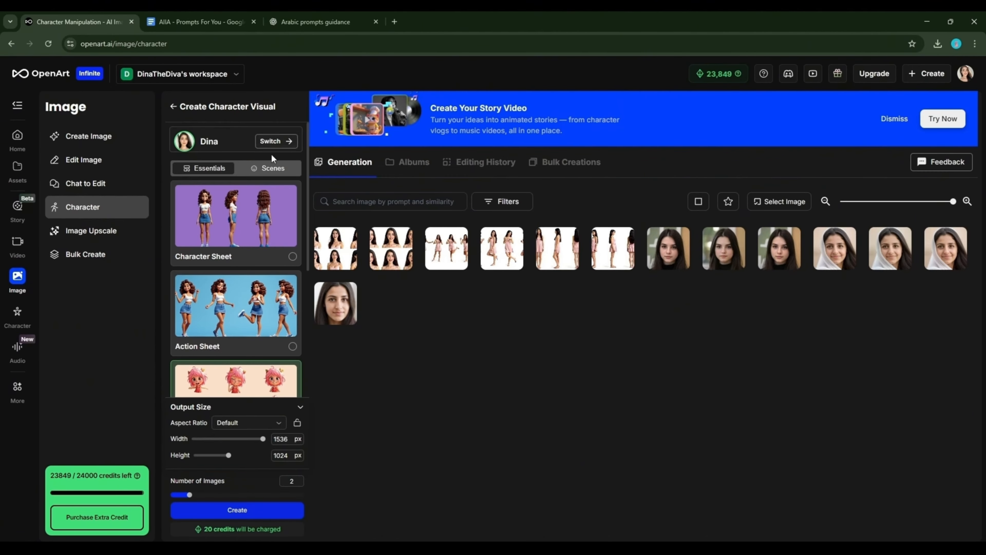
pyautogui.click(276, 174)
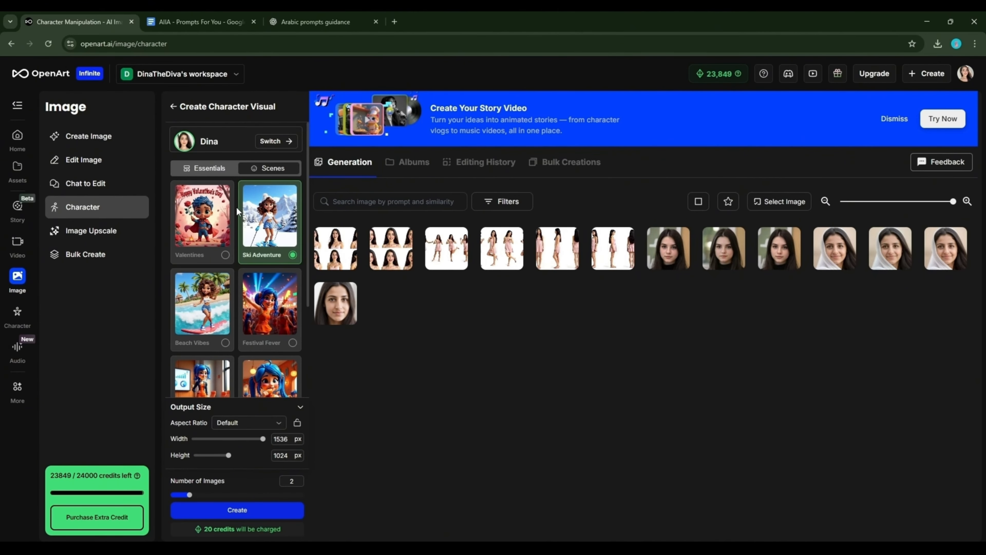
pyautogui.scroll(-1, 262, 259)
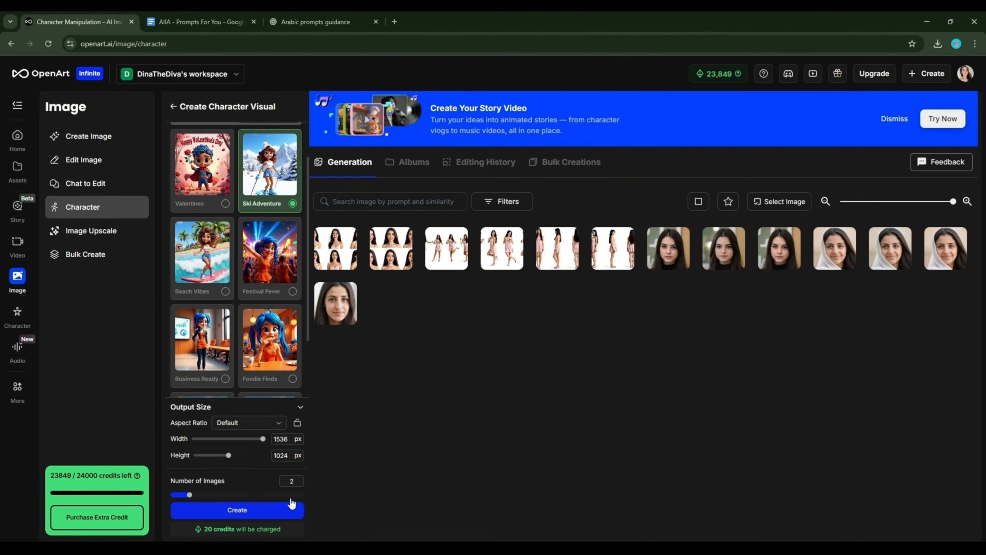
pyautogui.doubleClick(283, 481)
pyautogui.write('1')
pyautogui.click(277, 513)
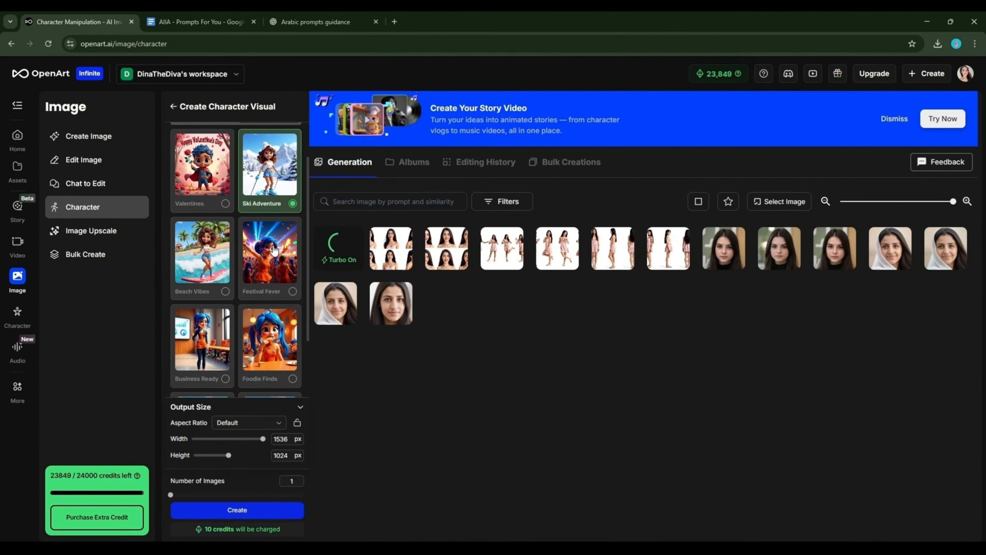
# Generate one image each of the Festival Fever, Foodie Finds and Business Ready scenes
pyautogui.click(261, 274)
pyautogui.click(248, 510)
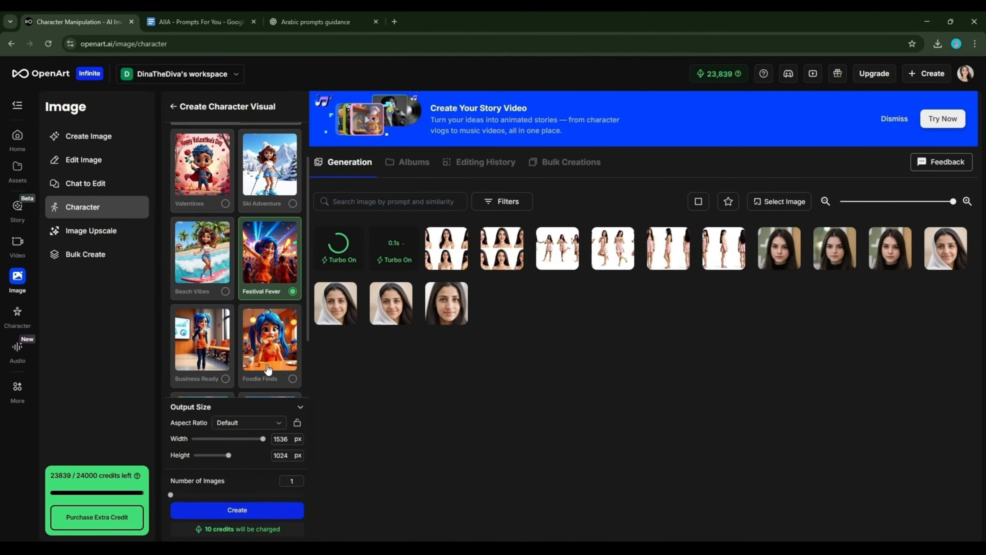
pyautogui.click(268, 370)
pyautogui.click(249, 511)
pyautogui.click(200, 350)
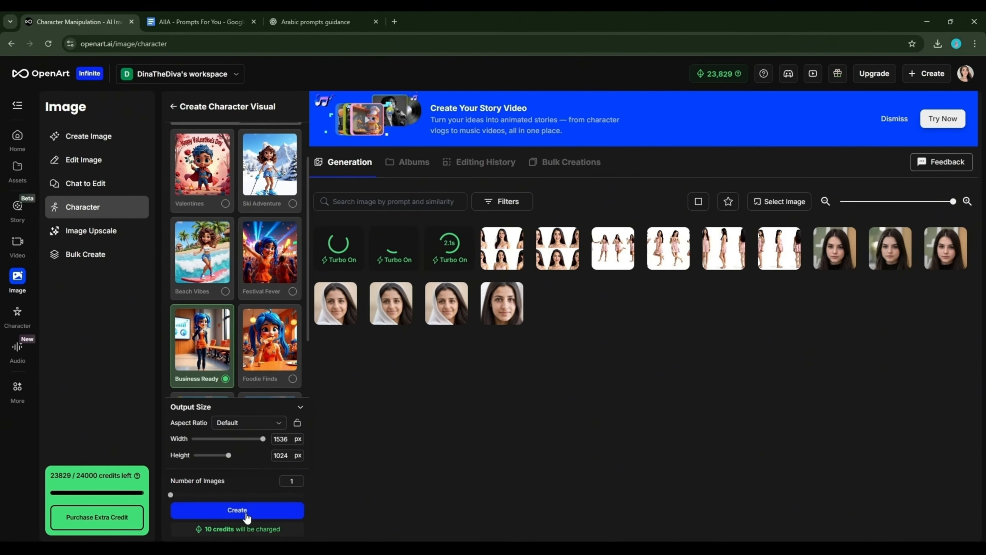
pyautogui.click(246, 511)
pyautogui.scroll(-2, 243, 308)
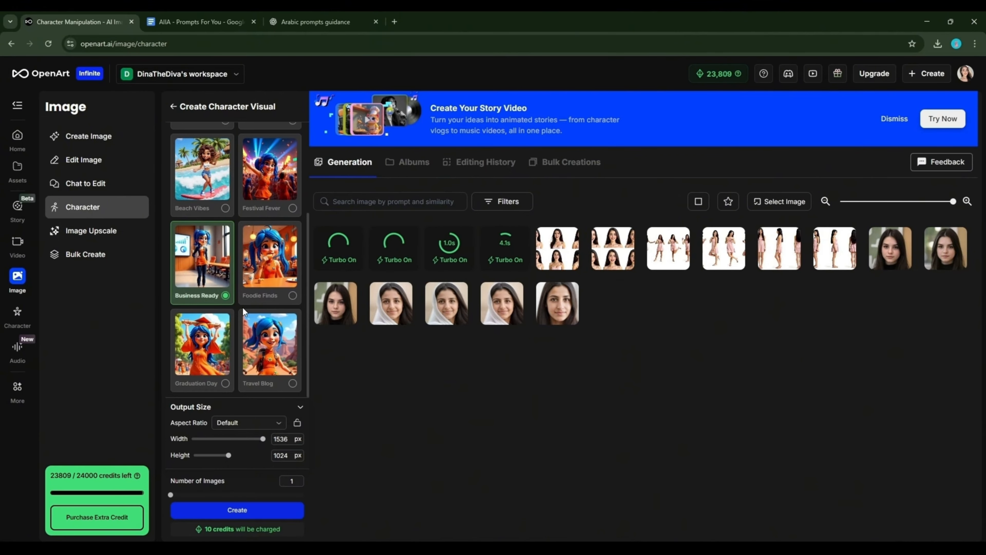
pyautogui.scroll(3, 243, 307)
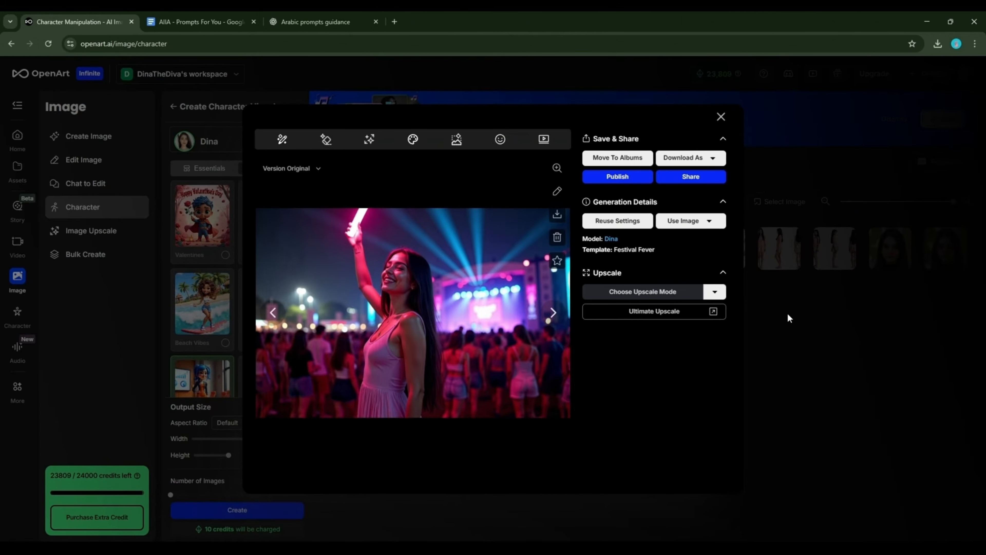
# Close the Festival Fever view, then view the Foodie Finds and Business Ready images
pyautogui.click(788, 313)
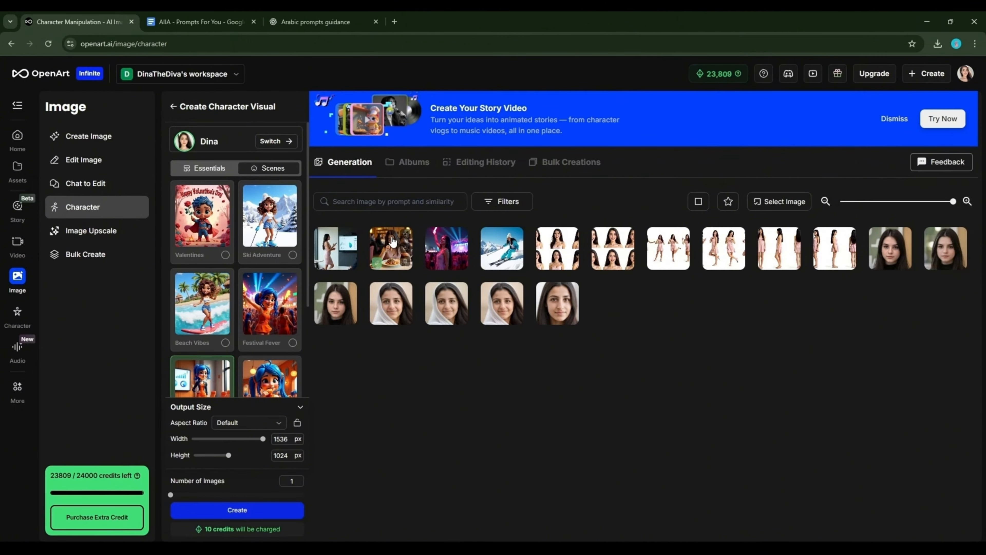
pyautogui.click(459, 260)
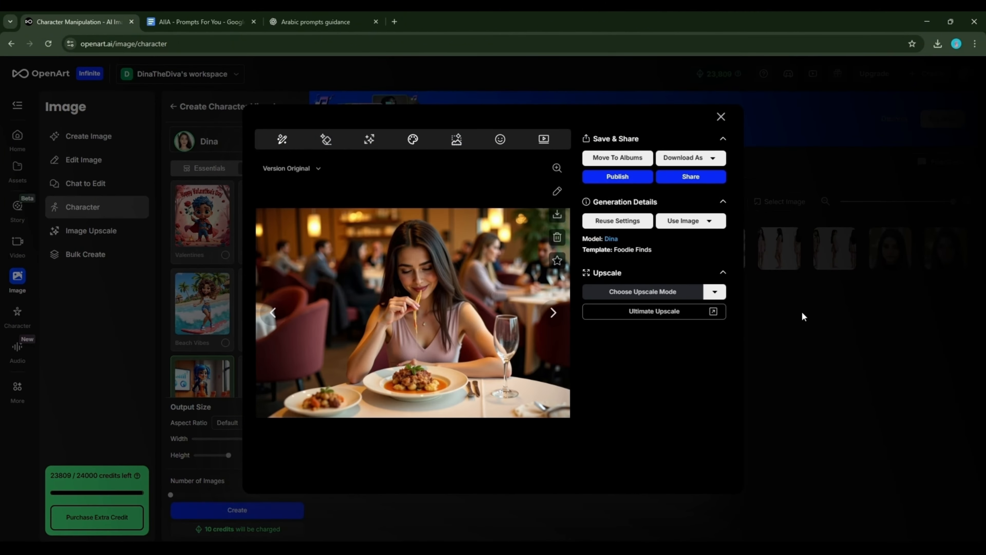
pyautogui.click(802, 312)
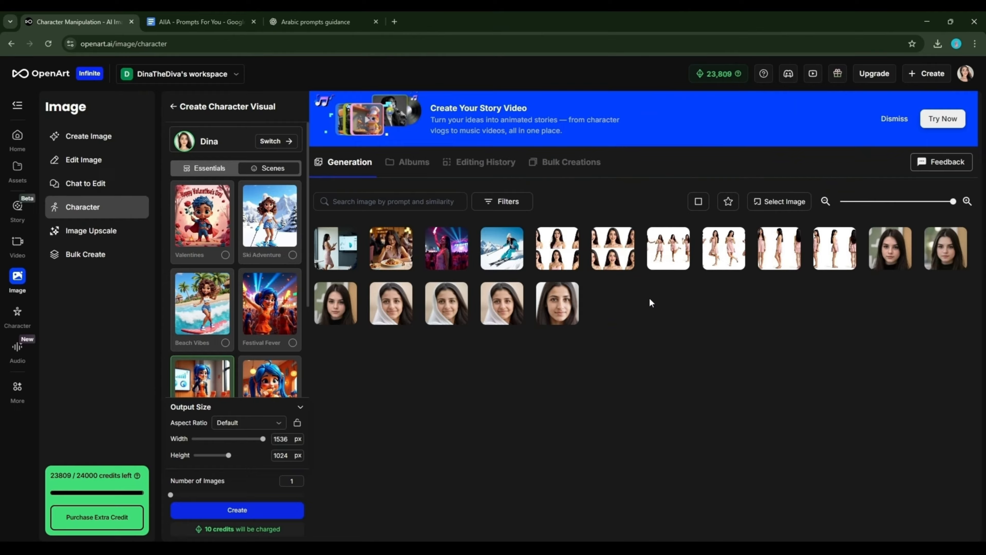
pyautogui.click(336, 244)
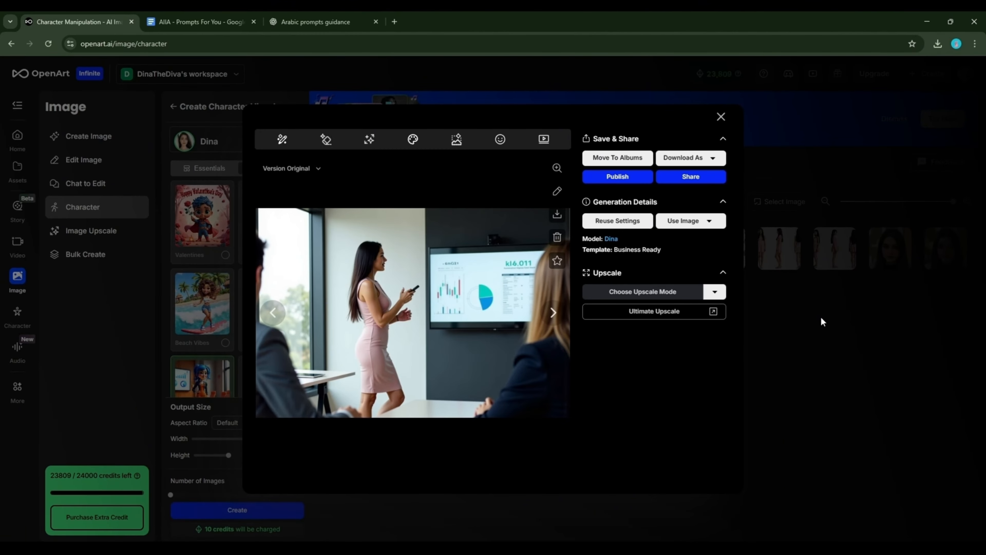
pyautogui.click(821, 316)
pyautogui.scroll(-2, 249, 337)
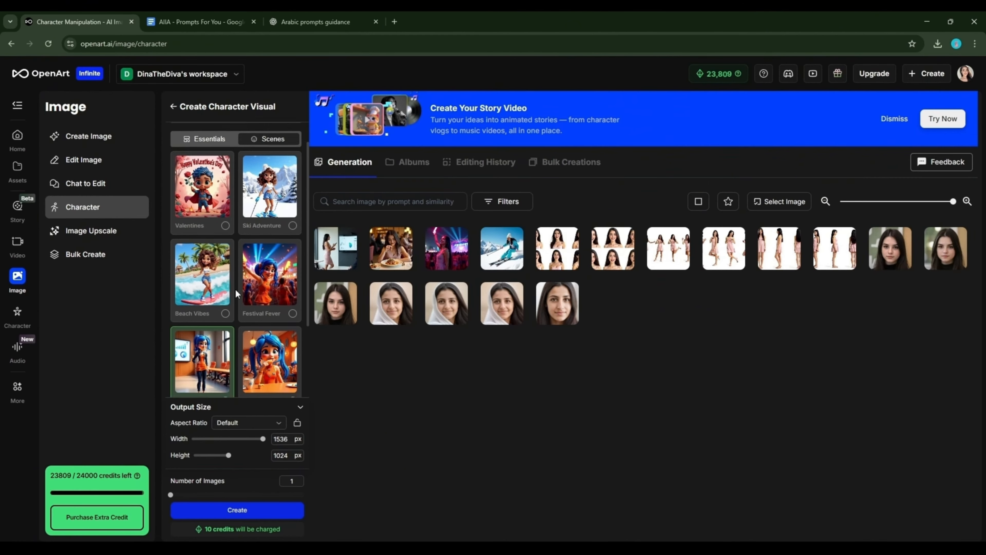
# Generate the Travel Blog, Graduation Day and Beach Vibes scenes of Dina, one image each
pyautogui.click(263, 339)
pyautogui.click(272, 509)
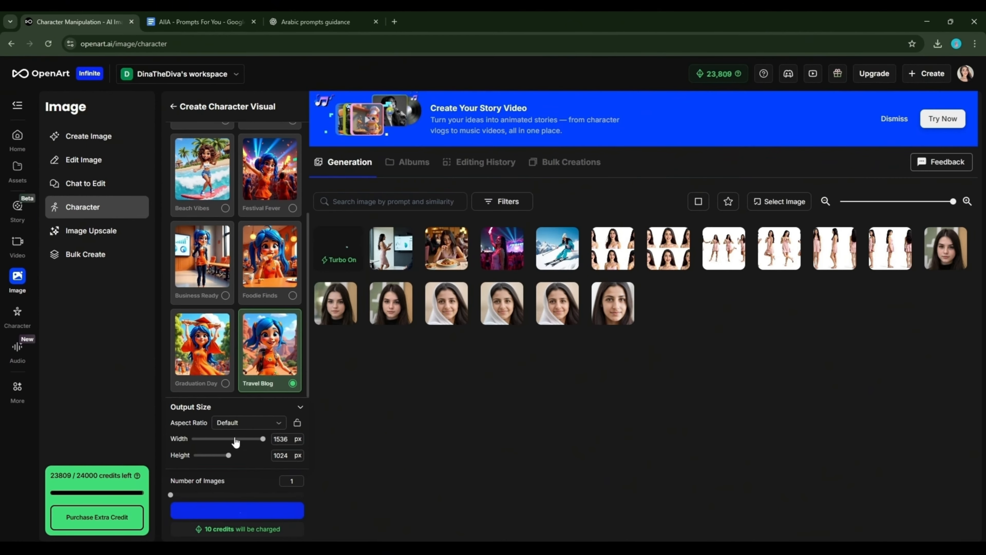
pyautogui.click(182, 363)
pyautogui.click(237, 510)
pyautogui.scroll(3, 218, 311)
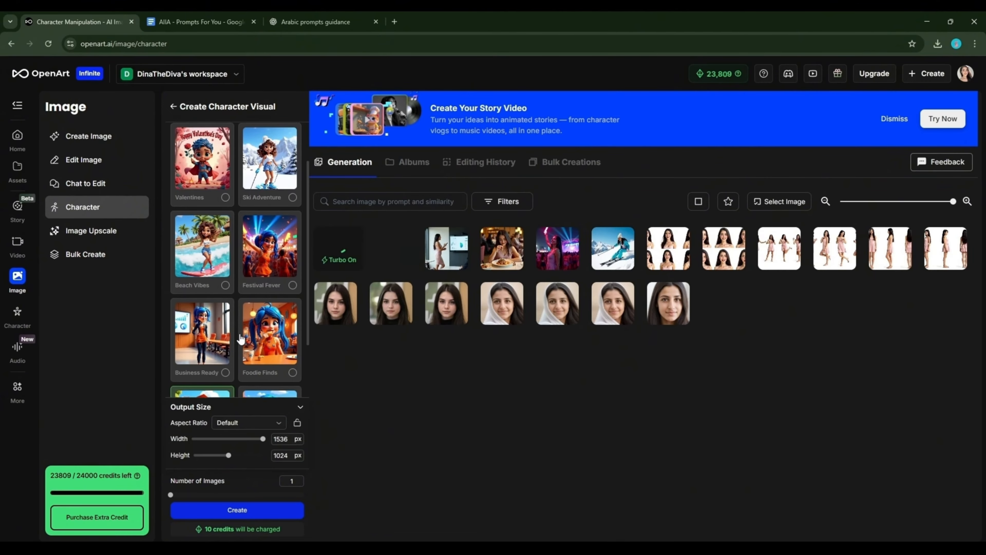
pyautogui.click(209, 296)
pyautogui.click(278, 507)
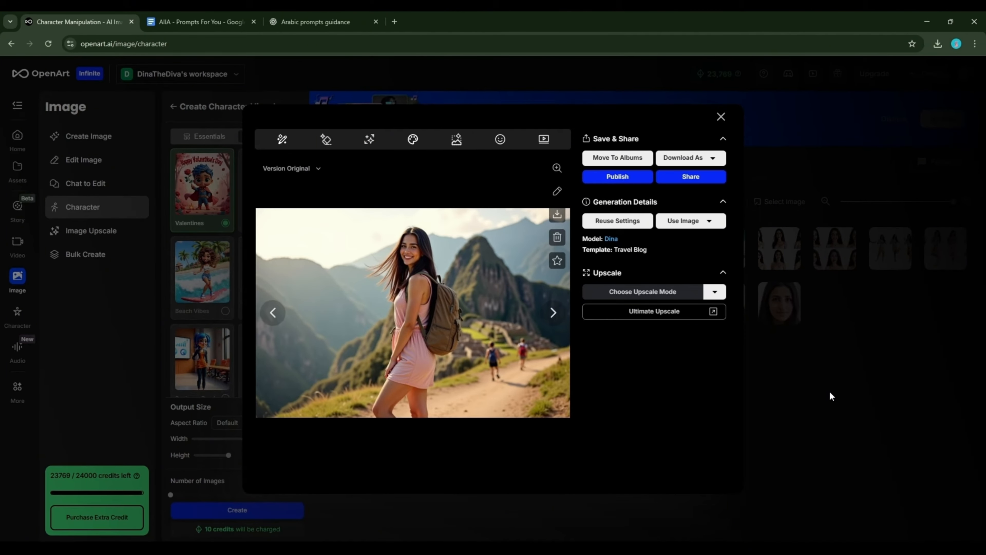
pyautogui.click(829, 391)
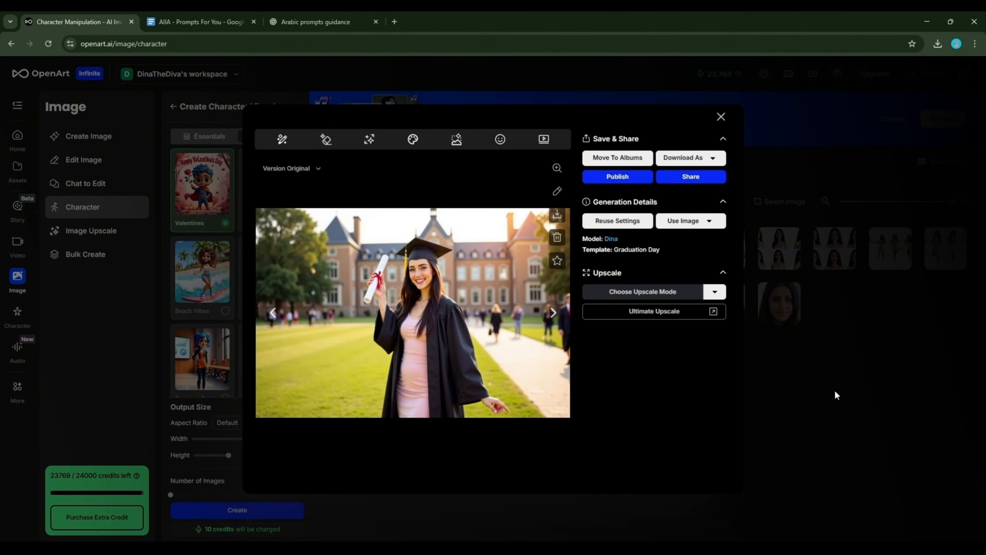
# View the Graduation Day, surfing Beach Vibes and Valentines images, closing each viewer
pyautogui.click(834, 402)
pyautogui.click(382, 242)
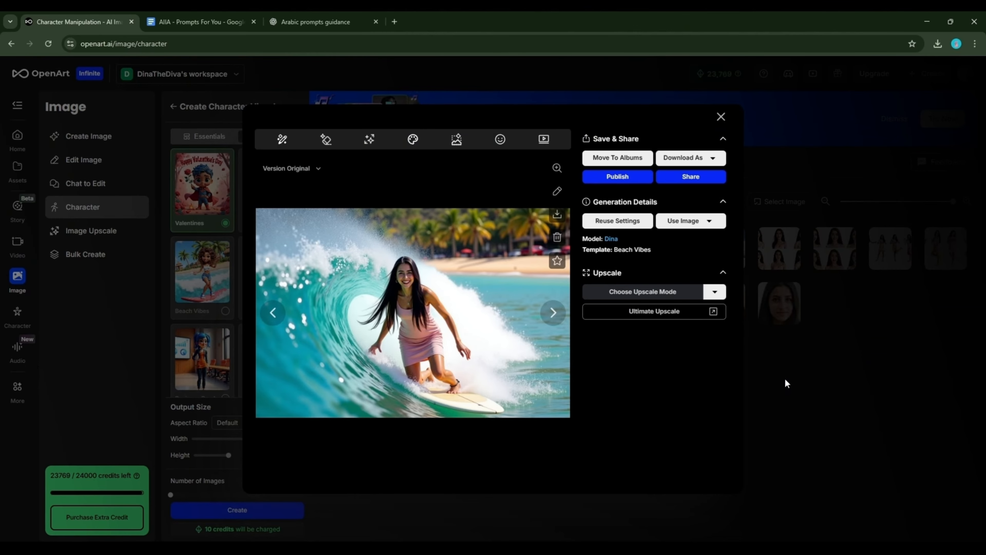
pyautogui.click(785, 378)
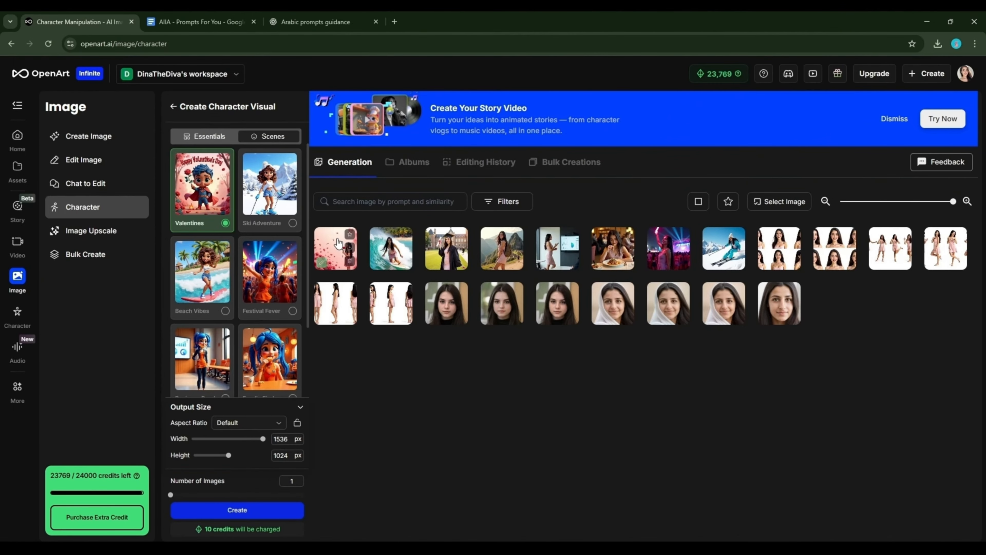
pyautogui.click(336, 249)
pyautogui.click(804, 368)
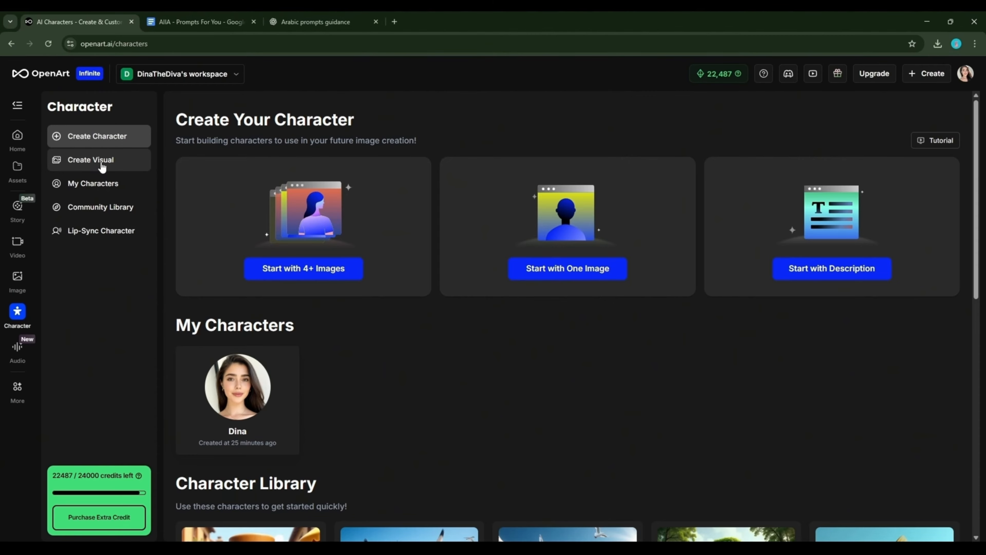
pyautogui.click(100, 167)
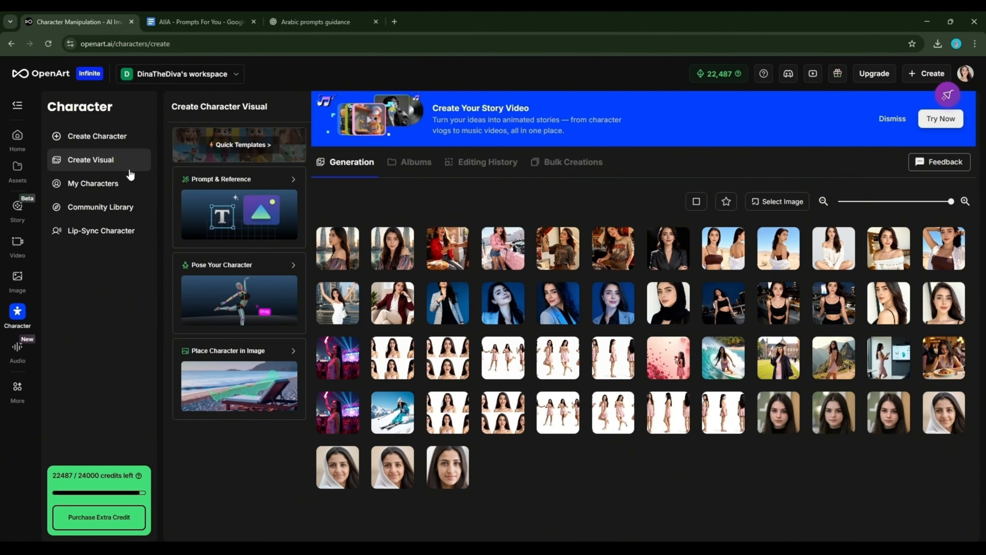
pyautogui.click(237, 181)
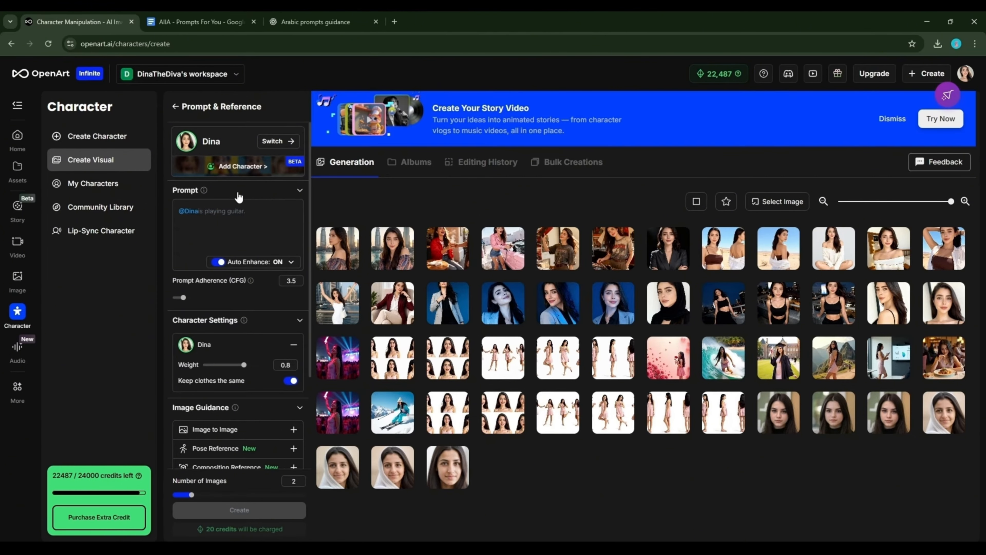
pyautogui.click(176, 106)
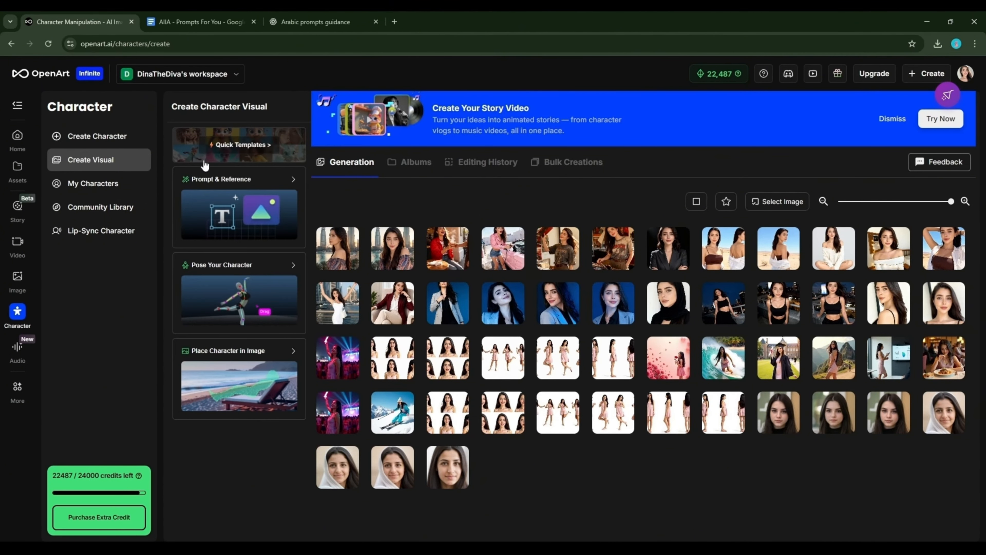
pyautogui.click(255, 292)
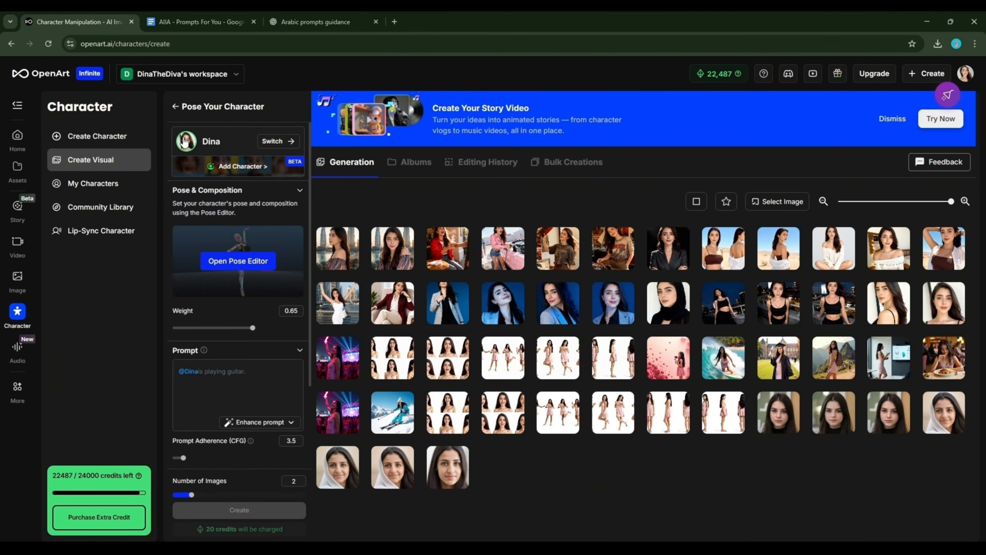
pyautogui.click(175, 106)
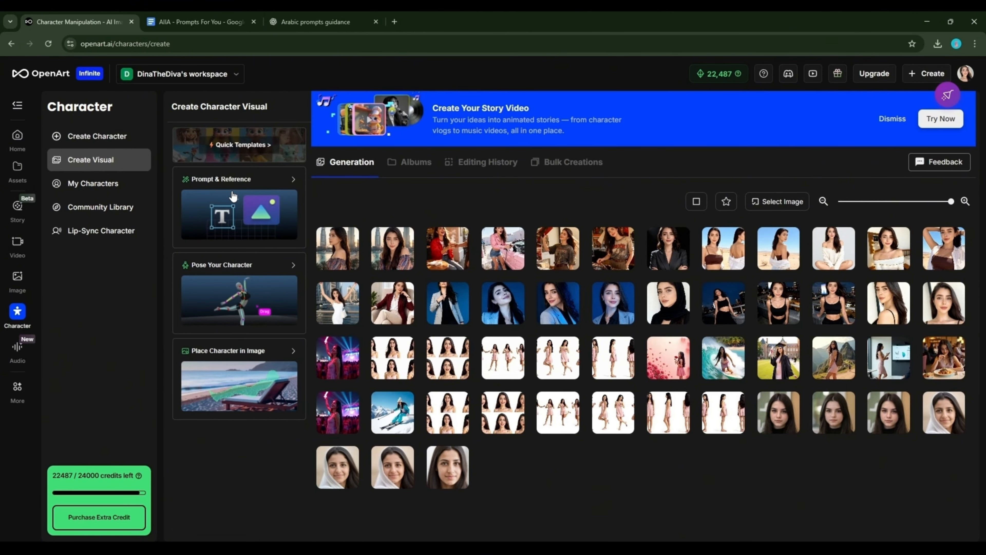
pyautogui.click(228, 201)
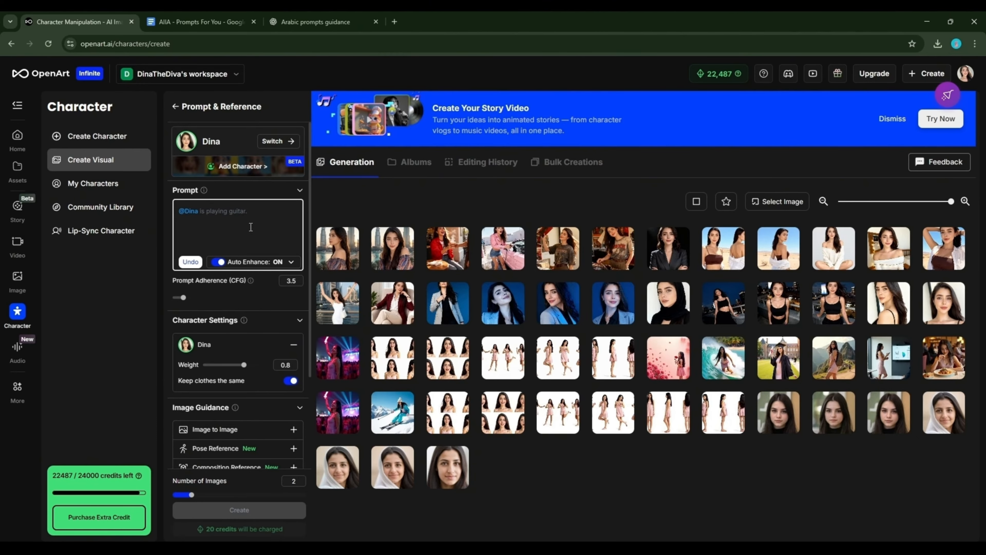
pyautogui.write('sitting in a cozy café, smiling at her laptop')
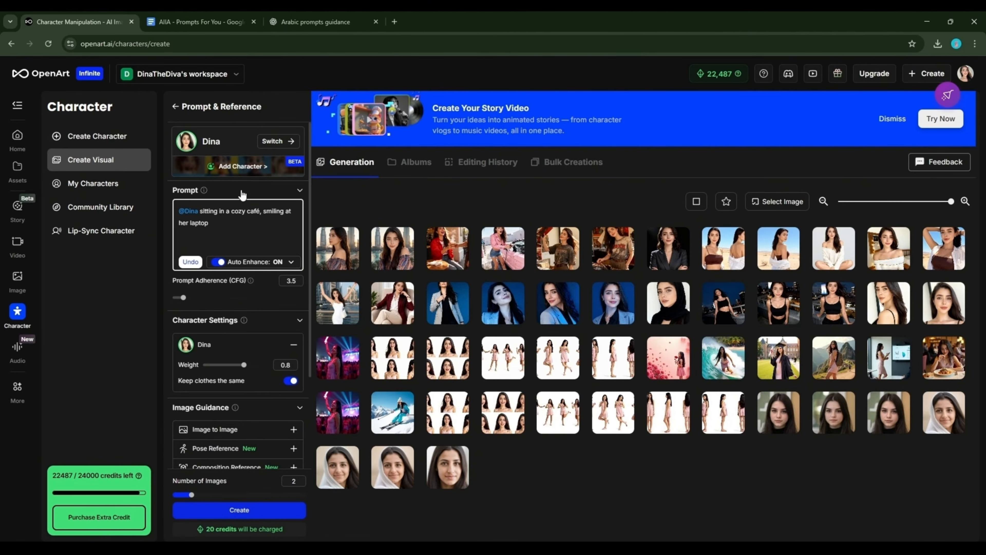
pyautogui.click(240, 510)
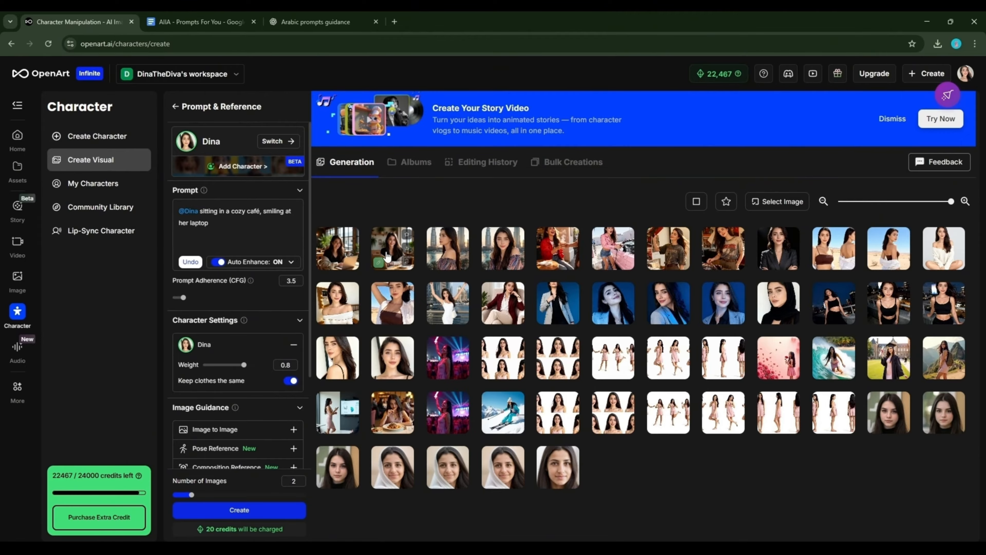
pyautogui.click(379, 259)
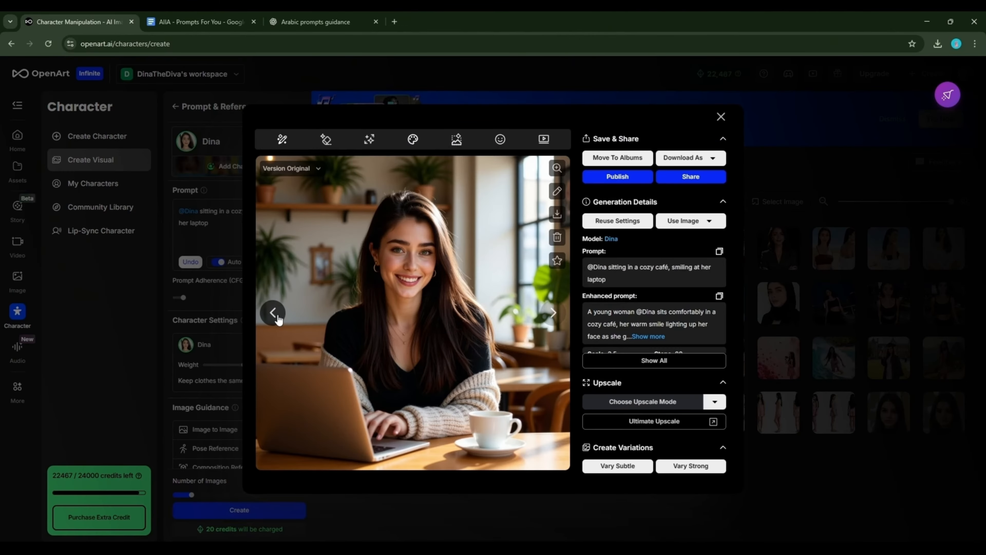
pyautogui.click(273, 313)
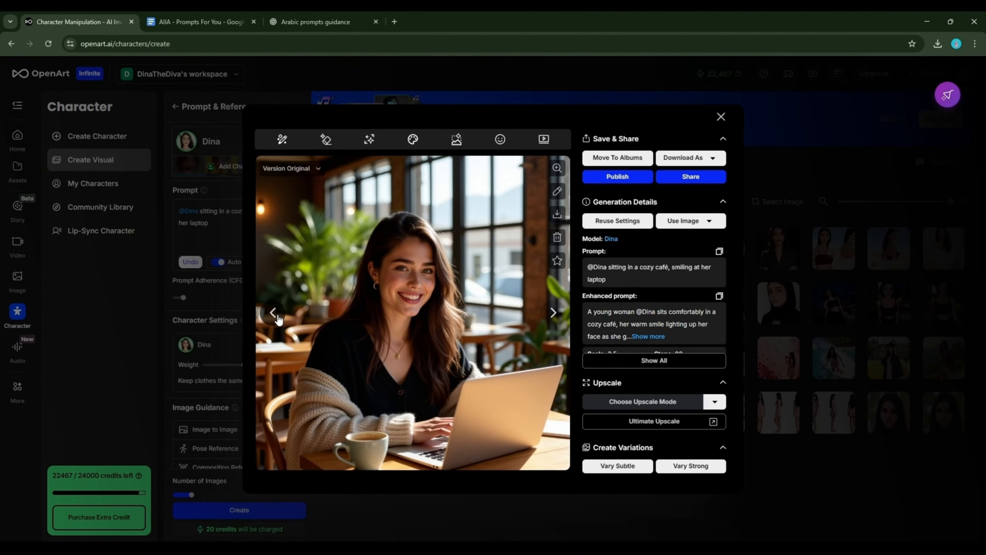
pyautogui.click(553, 313)
pyautogui.click(557, 167)
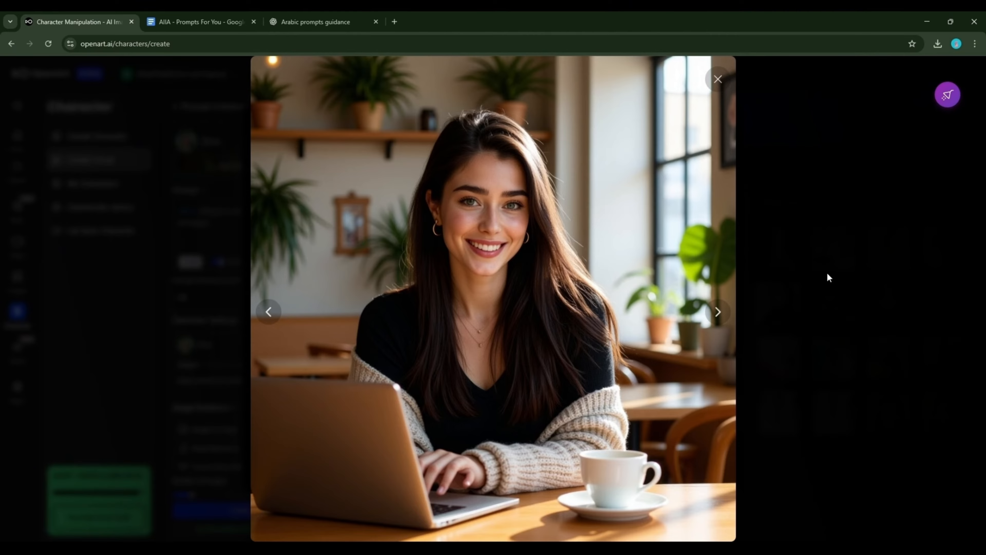
pyautogui.click(805, 472)
pyautogui.click(273, 313)
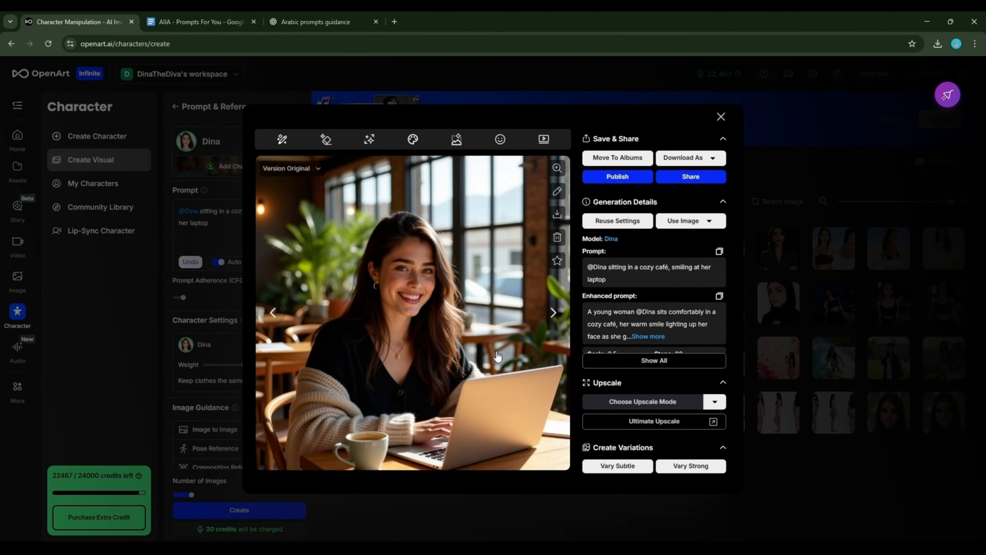
pyautogui.click(812, 392)
# In the AIIA - Prompts For You document, bring up options for the Step 3 prompt text
pyautogui.hotkey('ctrl', 'Tab')
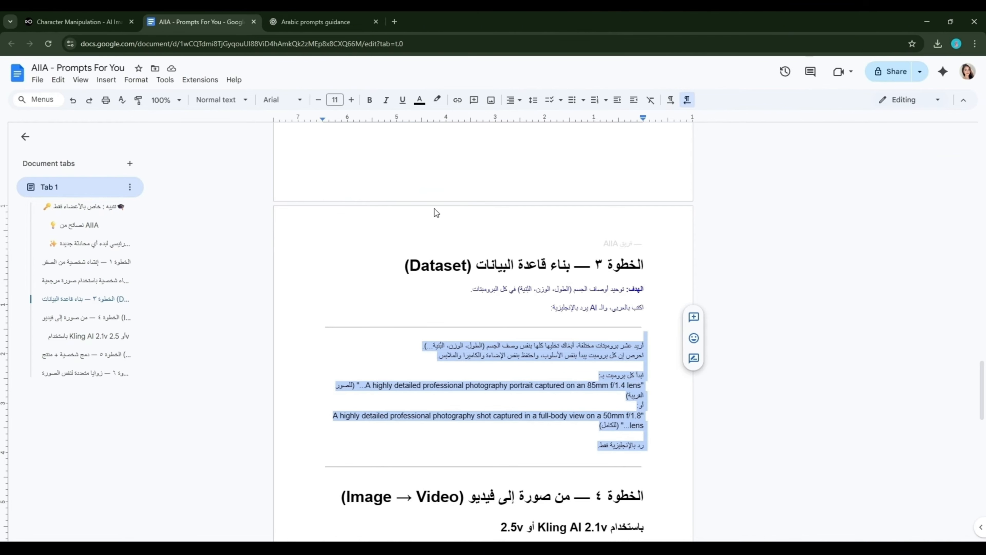
pyautogui.rightClick(582, 338)
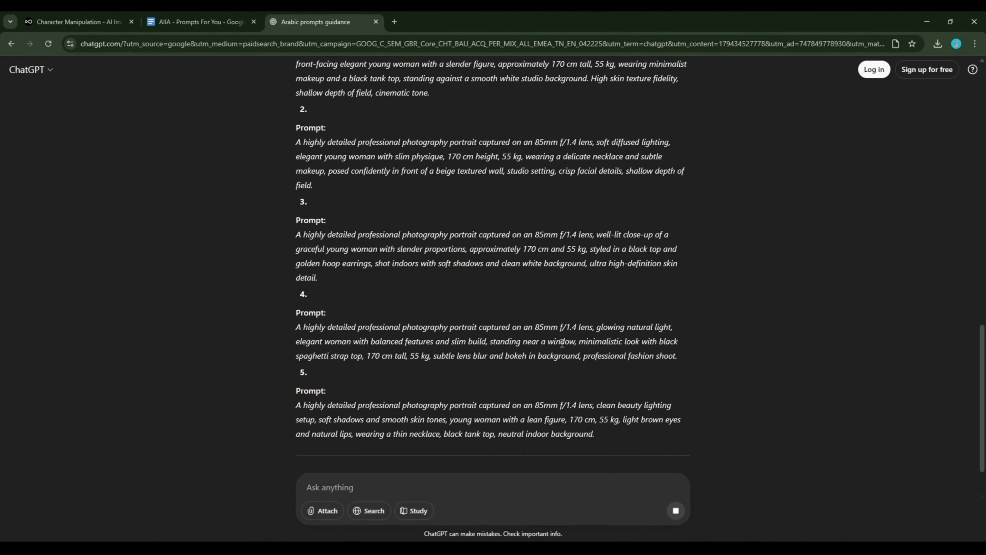
pyautogui.scroll(-5, 555, 346)
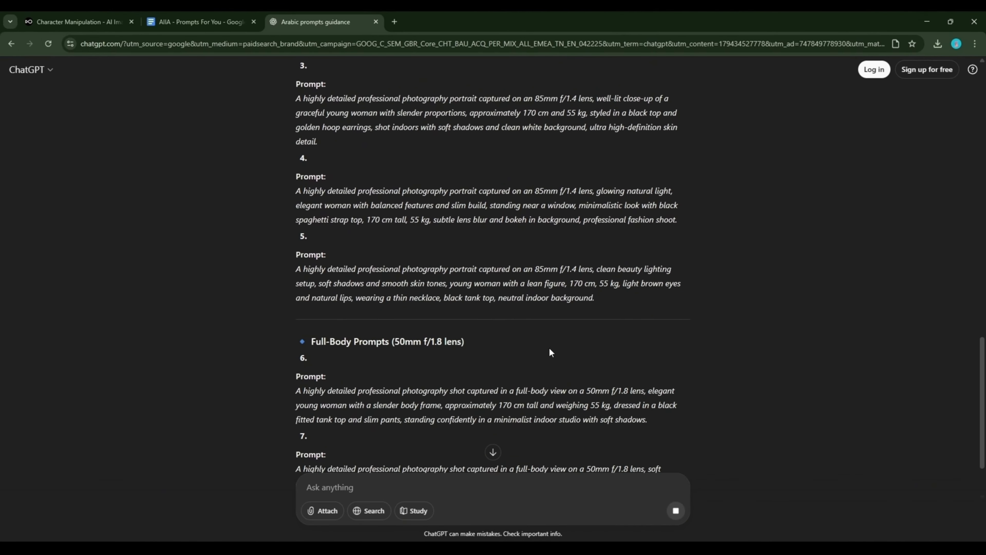
pyautogui.scroll(-7, 550, 348)
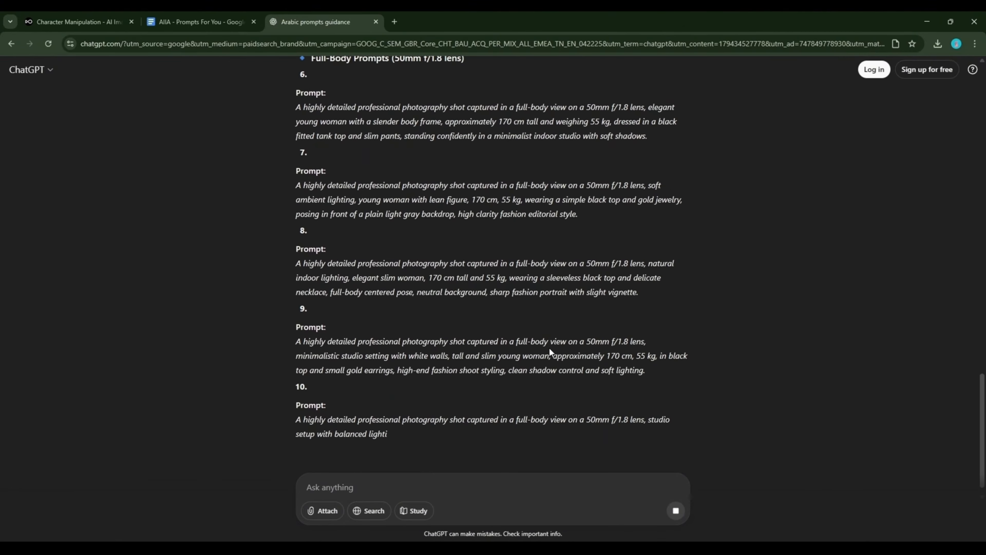
pyautogui.scroll(7, 549, 348)
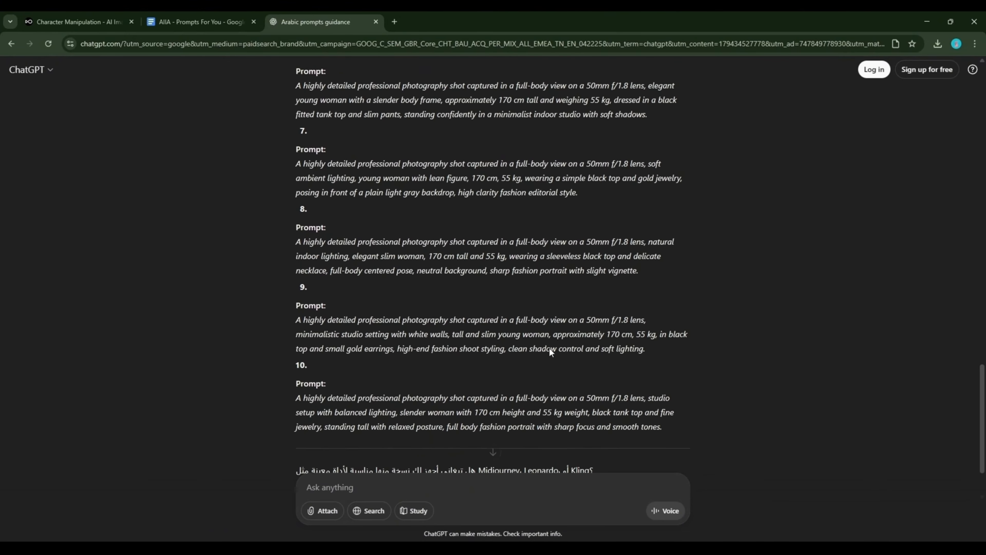
pyautogui.scroll(5, 548, 353)
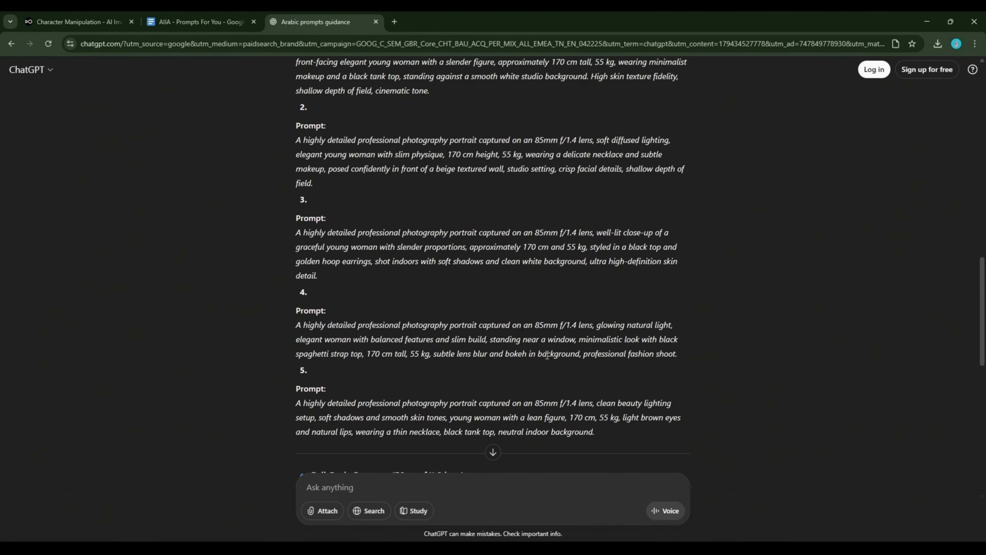
pyautogui.scroll(3, 547, 355)
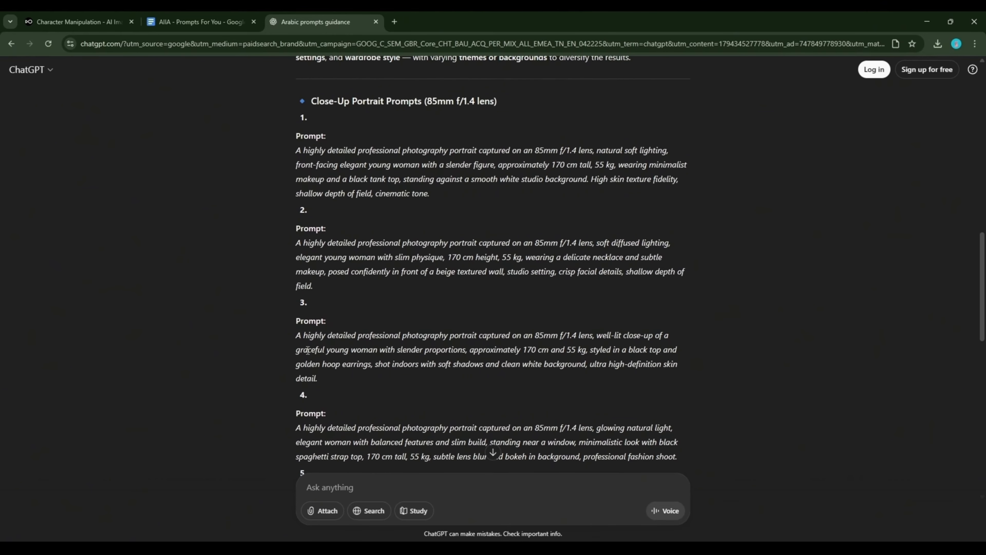
pyautogui.moveTo(309, 335); pyautogui.dragTo(459, 346)
pyautogui.scroll(-15, 459, 346)
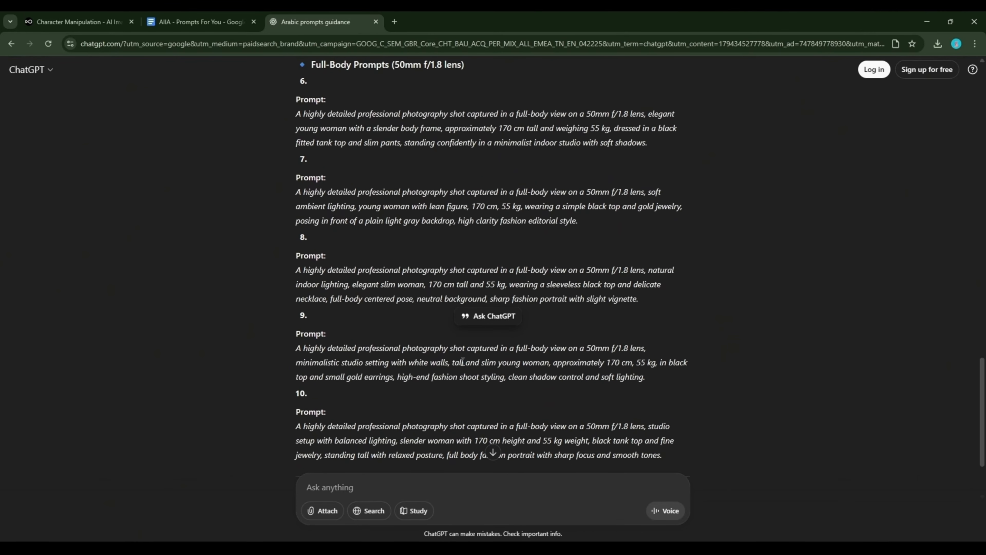
pyautogui.scroll(12, 375, 382)
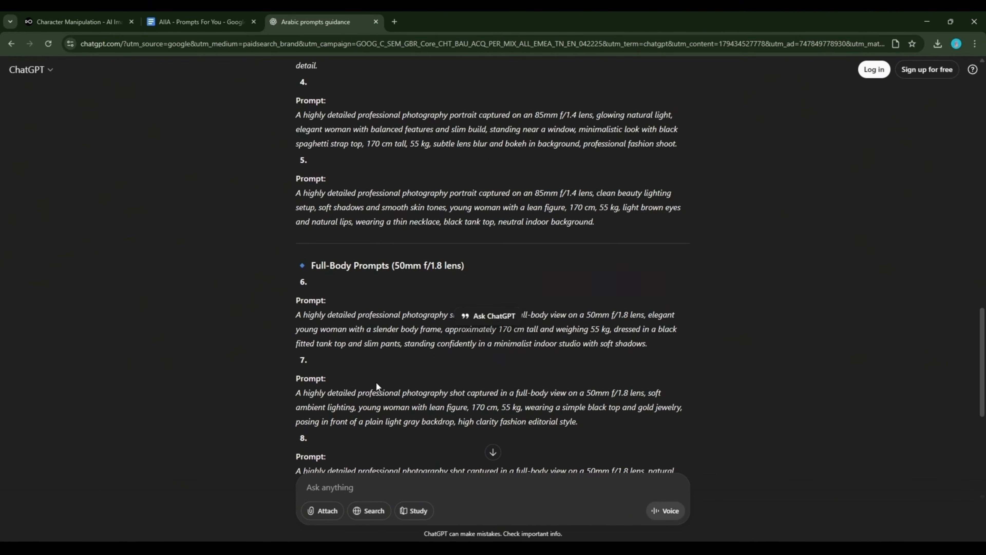
pyautogui.scroll(5, 377, 385)
pyautogui.click(370, 368)
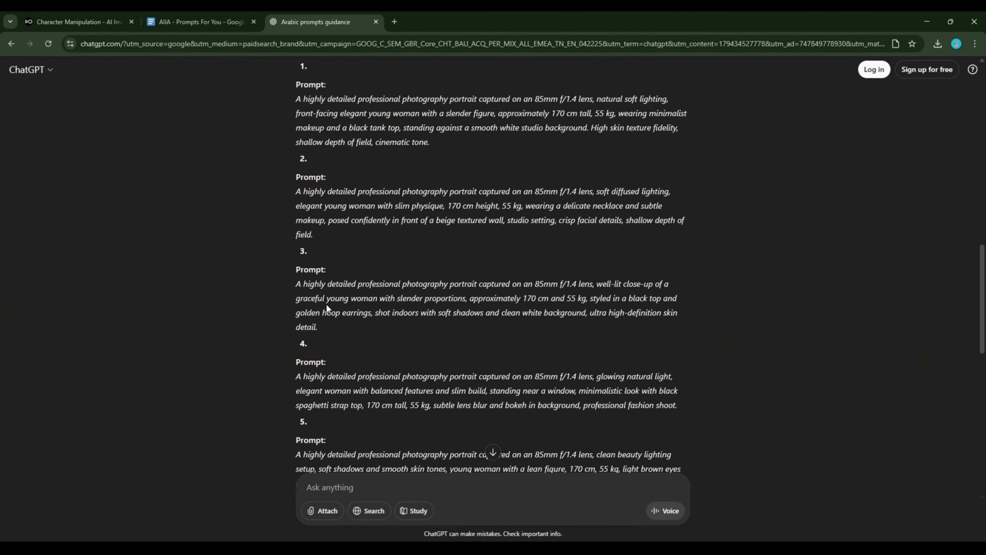
pyautogui.moveTo(302, 284); pyautogui.dragTo(594, 290)
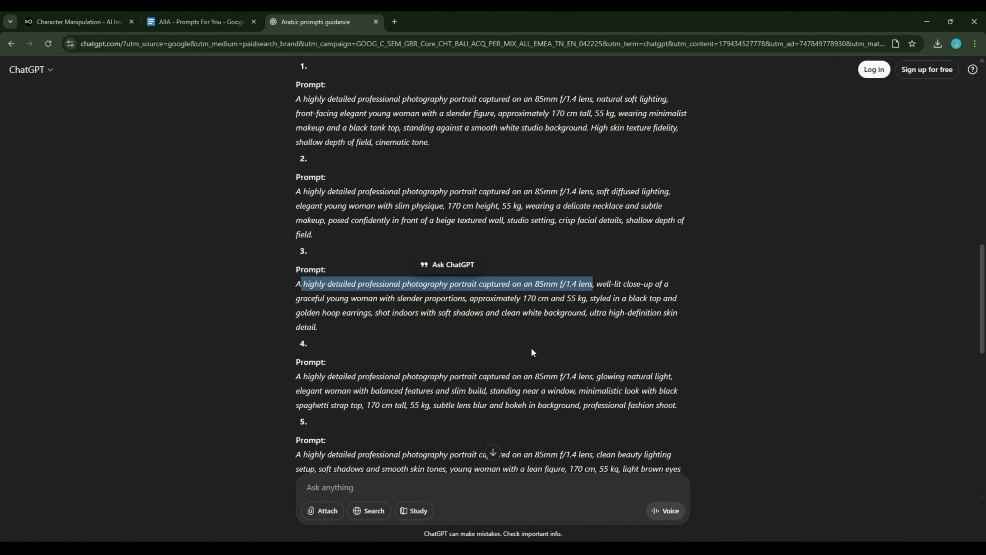
pyautogui.click(532, 348)
pyautogui.scroll(-3, 531, 348)
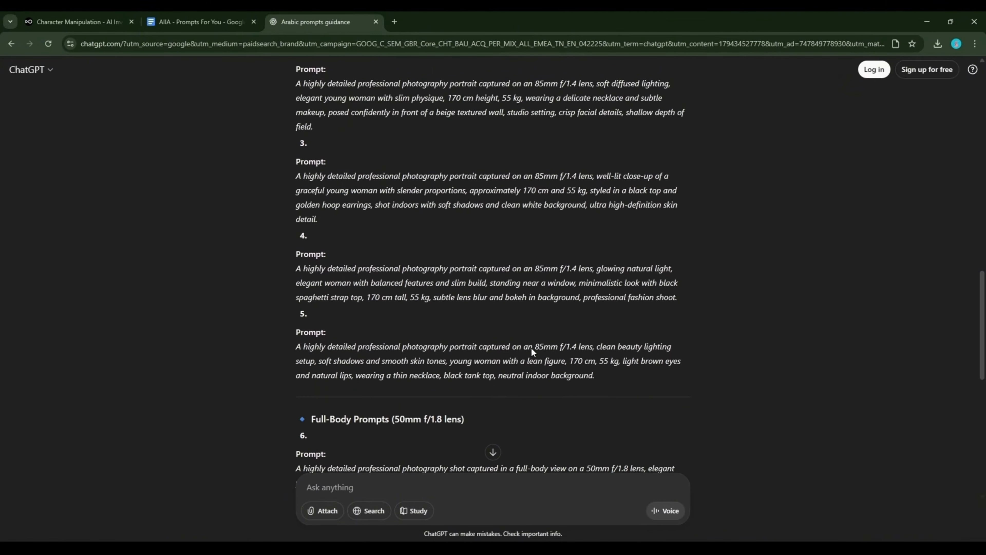
pyautogui.scroll(-1, 532, 348)
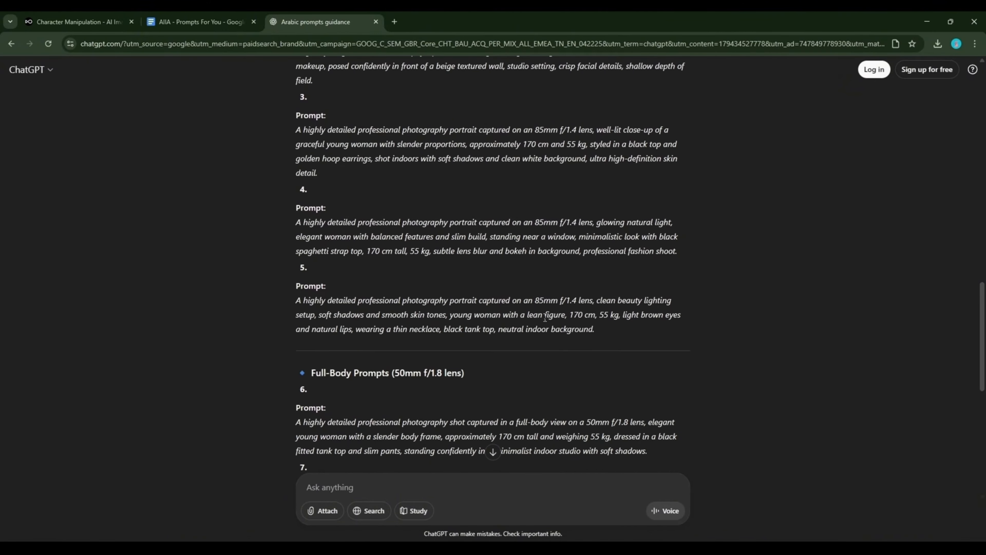
pyautogui.moveTo(574, 316); pyautogui.dragTo(648, 317)
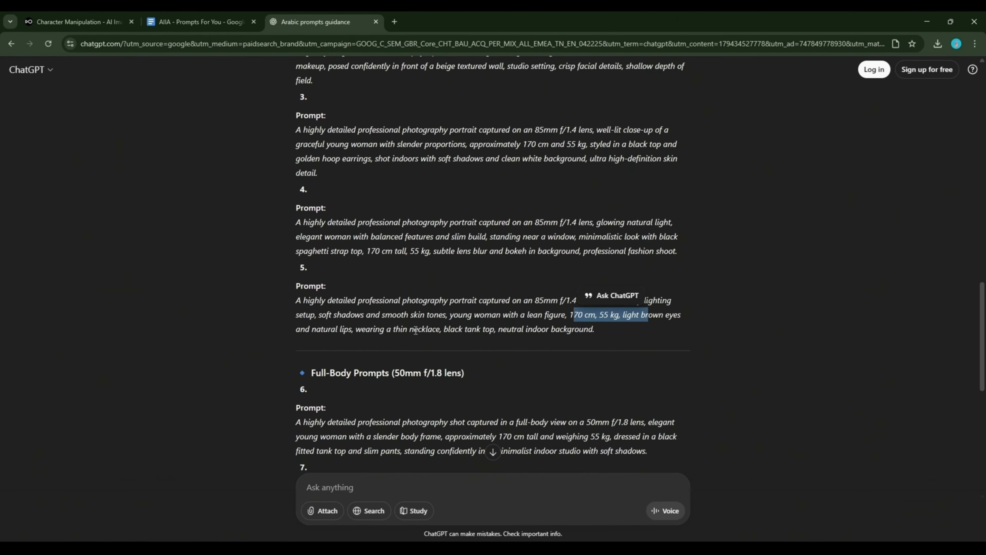
pyautogui.moveTo(337, 330); pyautogui.dragTo(515, 344)
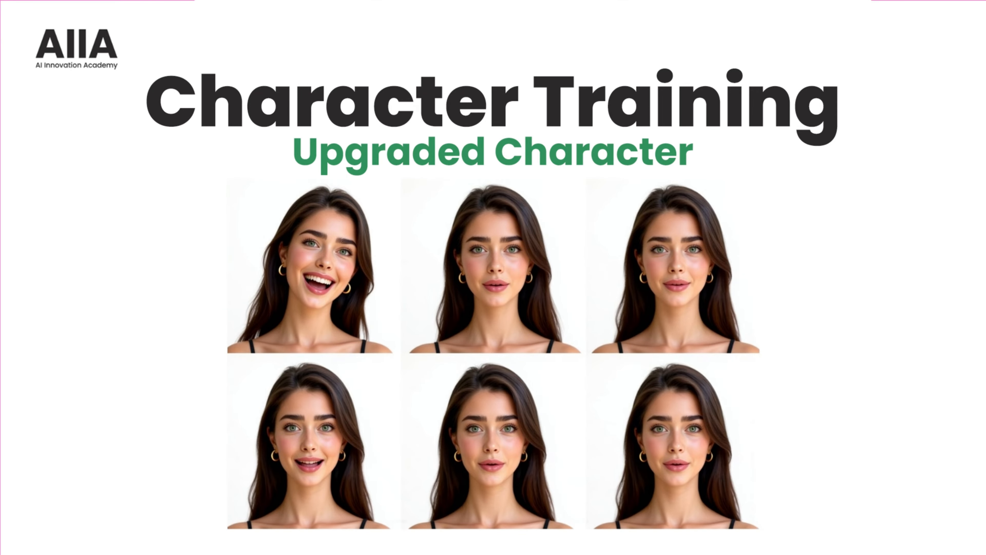